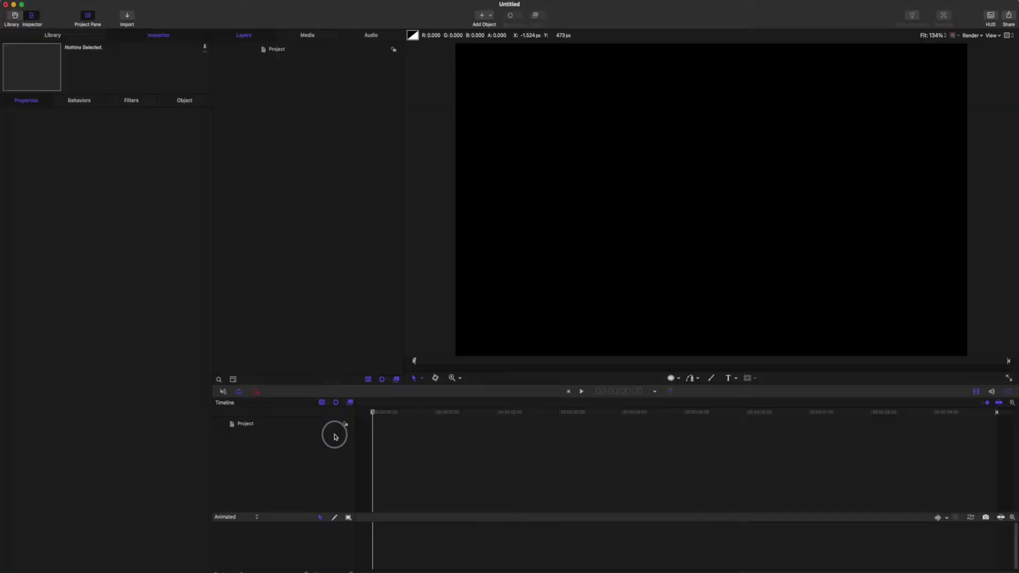
Step: Import the Twitter logo PNG from Downloads and drop it onto the project timeline
{"action": "left_click_drag", "start_coordinate": [335, 433], "coordinate": [366, 448]}
{"action": "left_click", "coordinate": [317, 34]}
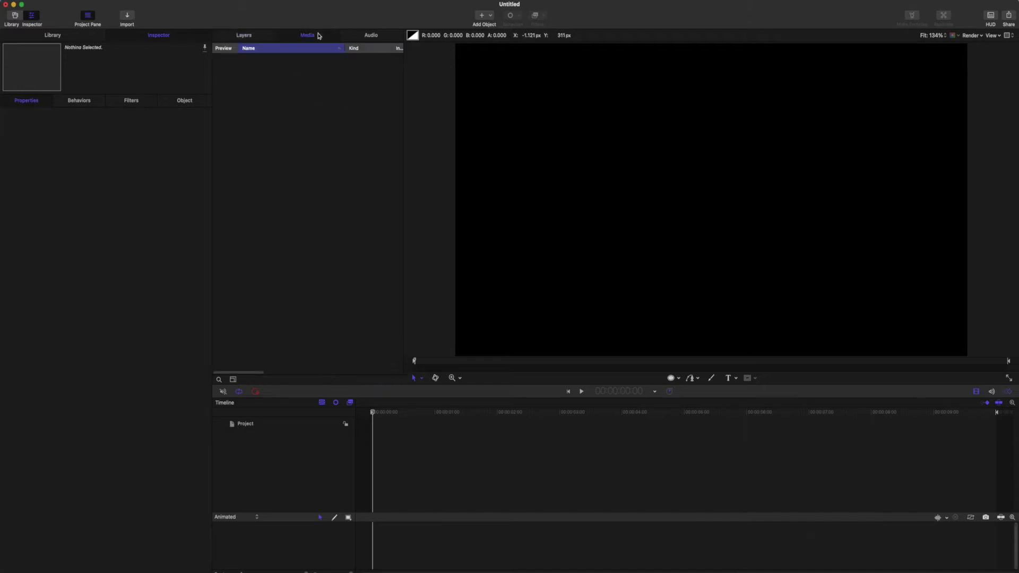
{"action": "left_click", "coordinate": [127, 16]}
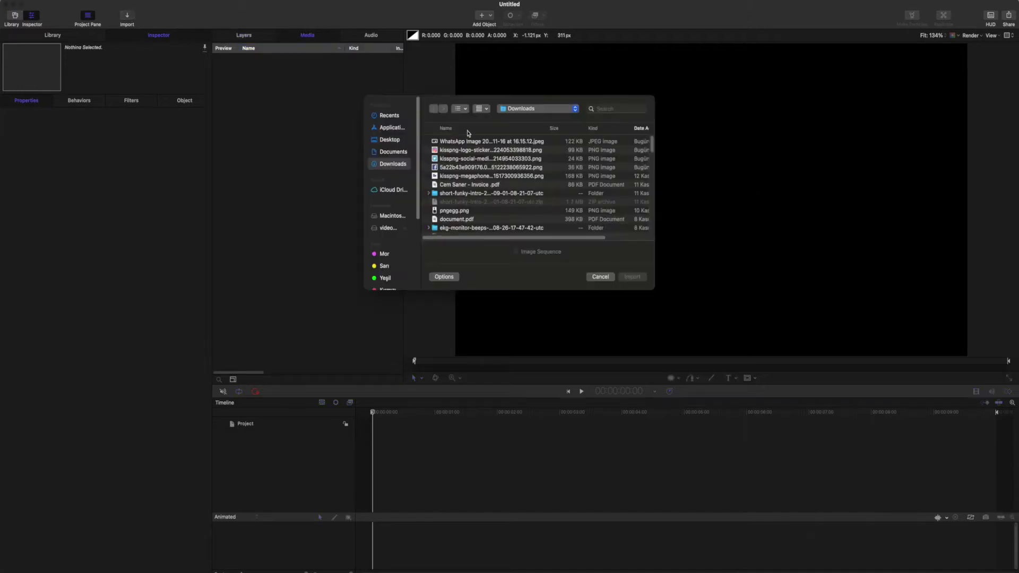
{"action": "left_click", "coordinate": [456, 159]}
{"action": "left_click", "coordinate": [636, 277]}
{"action": "left_click_drag", "start_coordinate": [239, 63], "coordinate": [382, 425]}
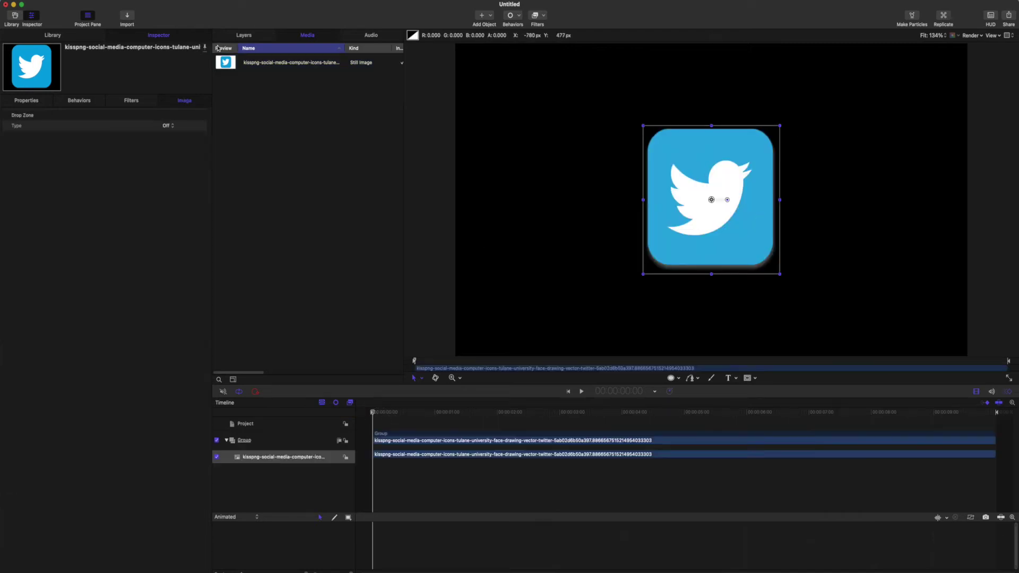
Step: Rename the group holding the Twitter image to 'İkon'
{"action": "left_click", "coordinate": [244, 35]}
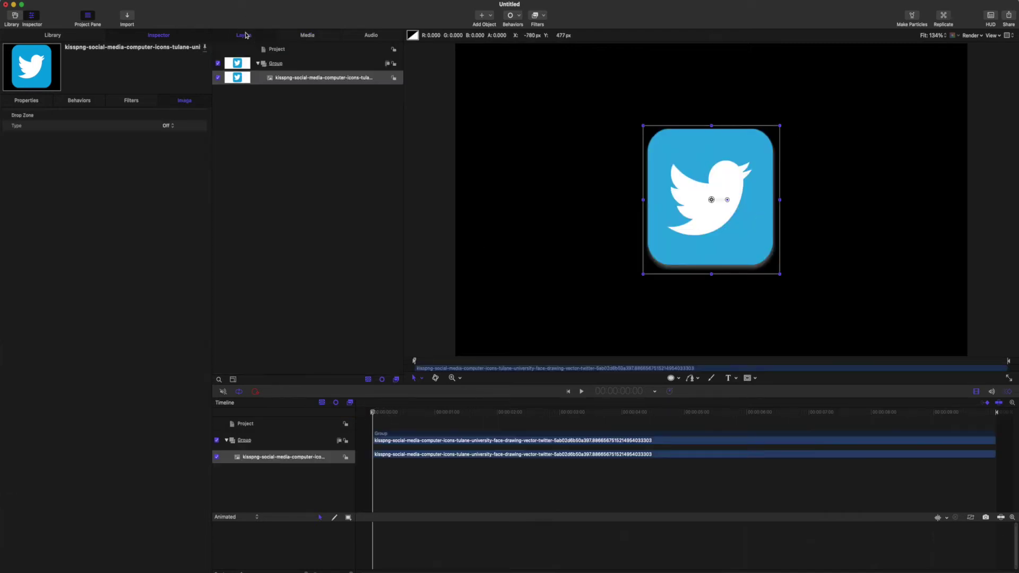
{"action": "left_click", "coordinate": [285, 64]}
{"action": "left_click", "coordinate": [285, 63]}
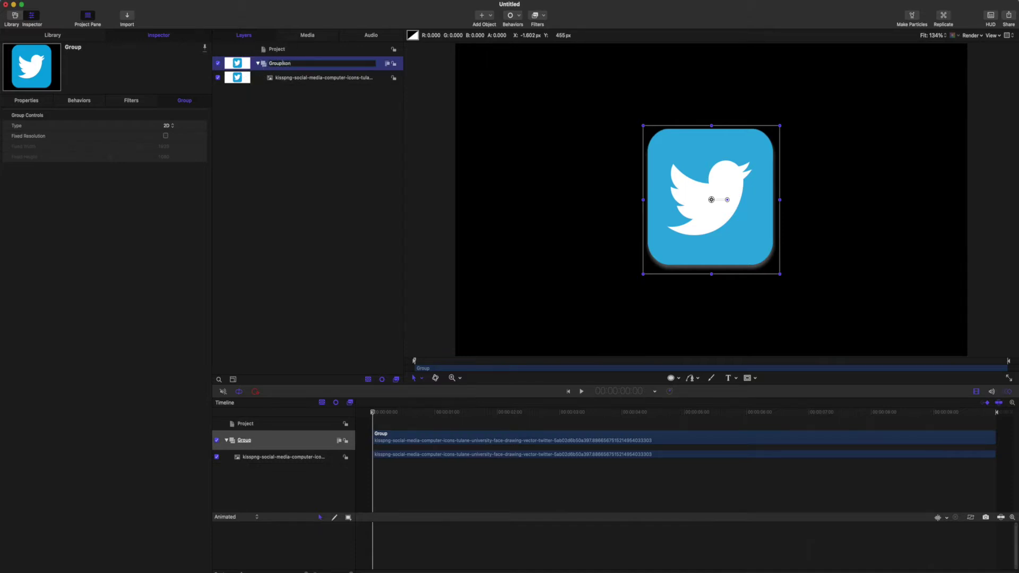
{"action": "key", "text": "super+a"}
{"action": "key", "text": "BackSpace"}
{"action": "type", "text": "on"}
{"action": "key", "text": "Return"}
Step: Set the İkon group's Scale to 50%
{"action": "left_click", "coordinate": [19, 103]}
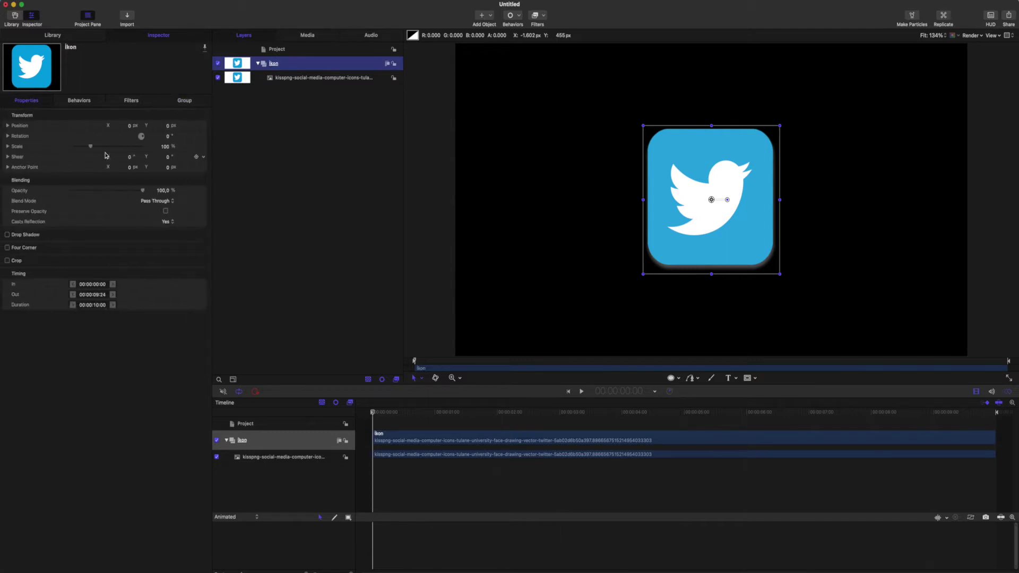
{"action": "left_click", "coordinate": [167, 148]}
{"action": "type", "text": "50"}
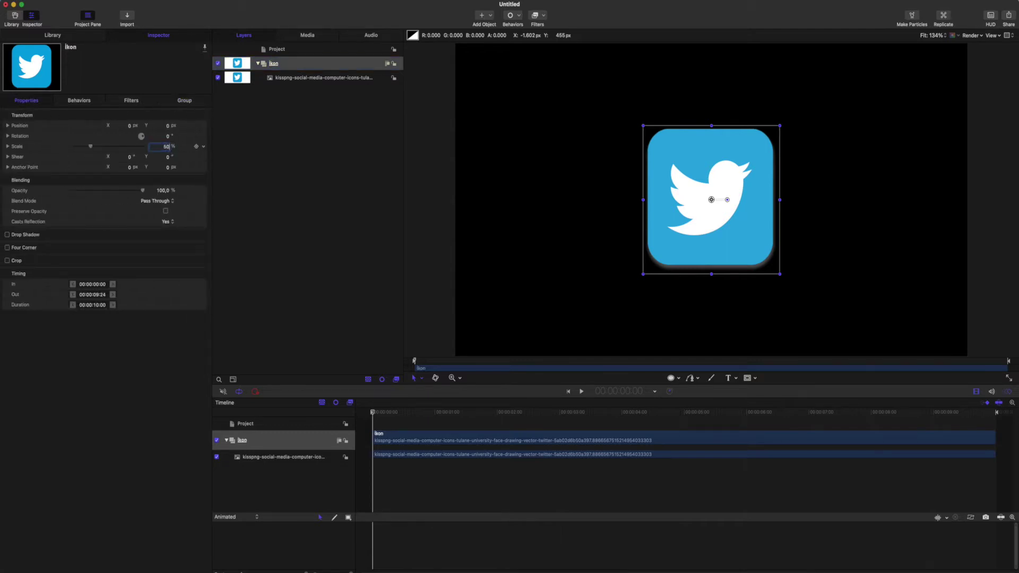
{"action": "key", "text": "Return"}
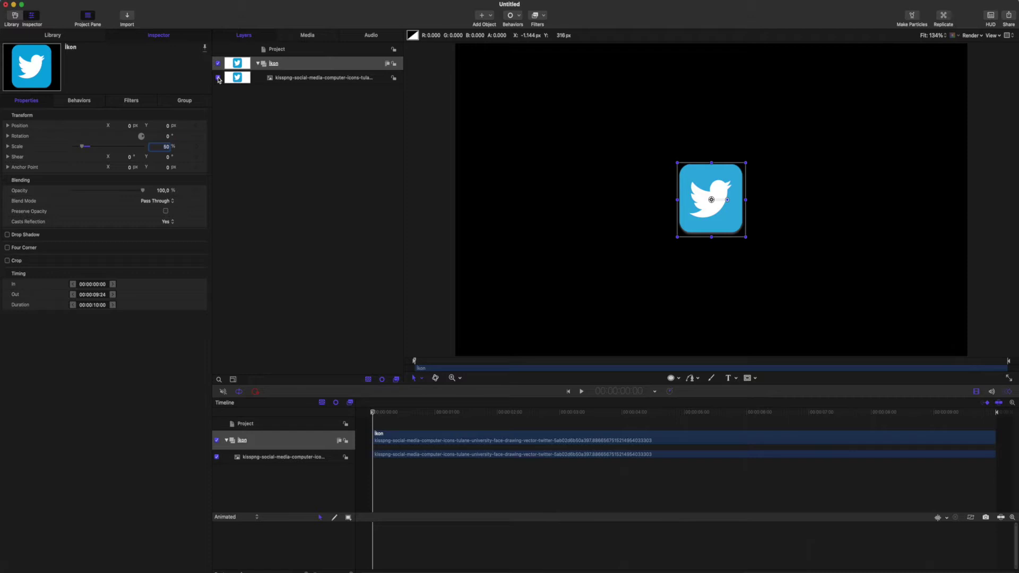
Step: Hide the Twitter image layer and draw a small circle on the canvas
{"action": "left_click", "coordinate": [218, 78]}
{"action": "left_click", "coordinate": [298, 78]}
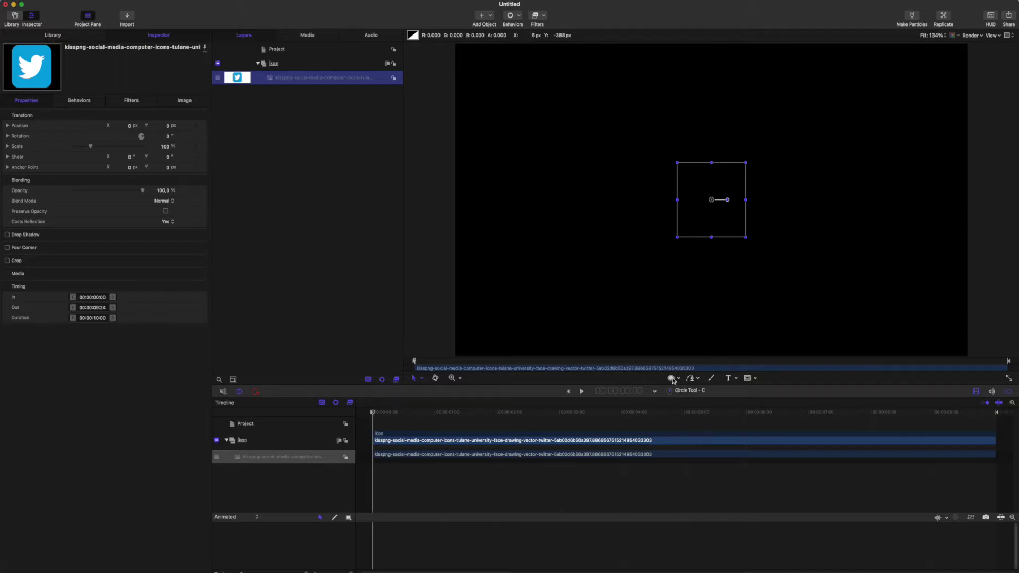
{"action": "left_click", "coordinate": [672, 378]}
{"action": "left_click_drag", "start_coordinate": [703, 190], "coordinate": [709, 192]}
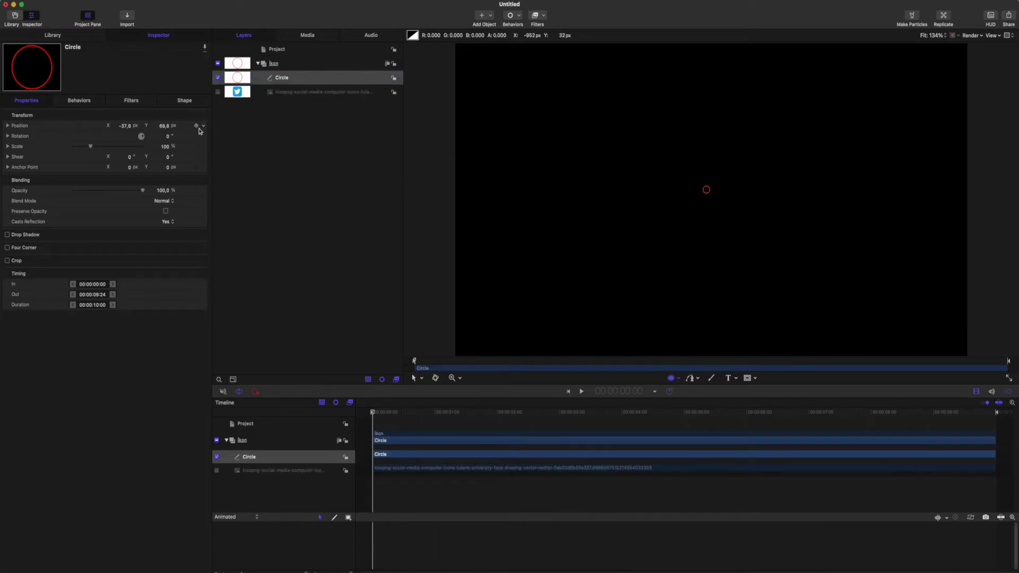
Step: Reset the circle's position to the centre and give it a white fill with no outline
{"action": "left_click", "coordinate": [202, 125]}
{"action": "left_click", "coordinate": [216, 131]}
{"action": "left_click", "coordinate": [181, 100]}
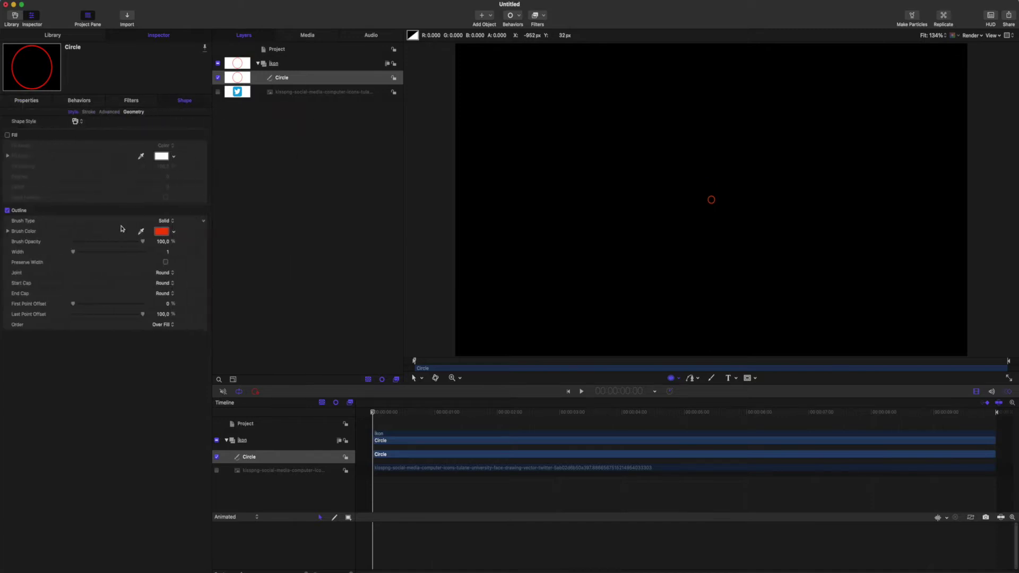
{"action": "left_click", "coordinate": [6, 135]}
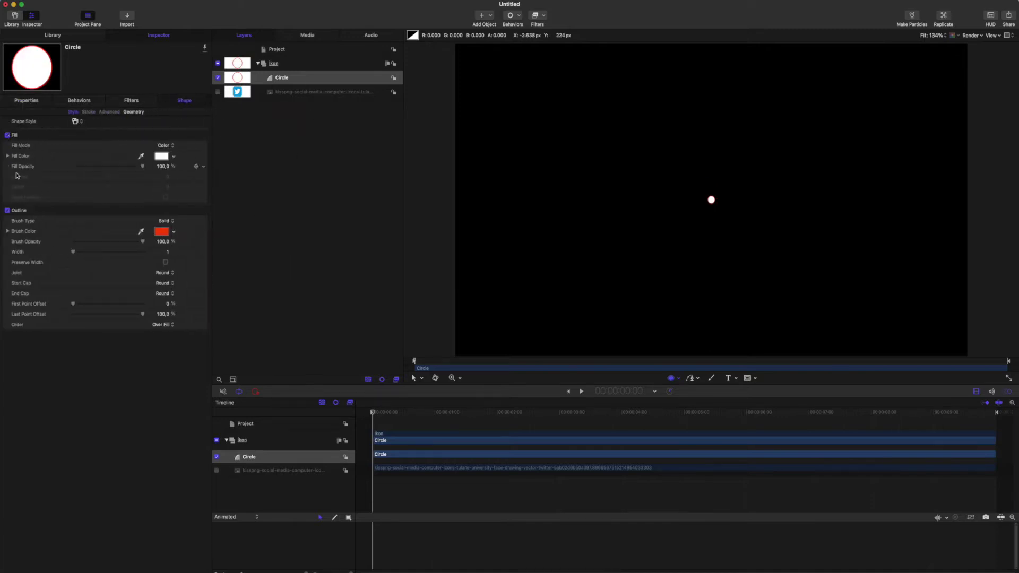
{"action": "left_click", "coordinate": [7, 210]}
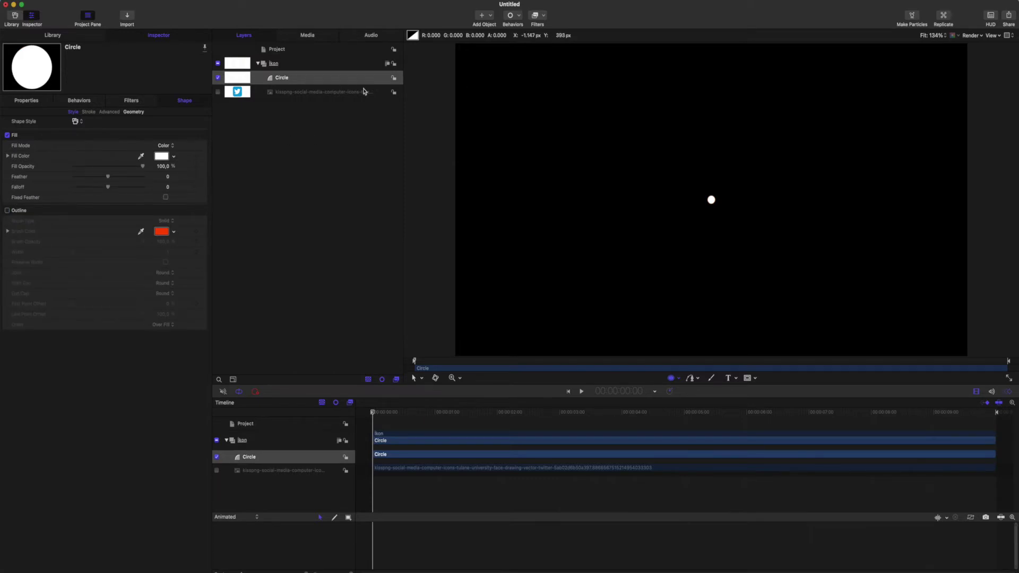
Step: Make particles from the circle, set Emitter Shape to Image, and use the Twitter layer as source
{"action": "left_click", "coordinate": [913, 17]}
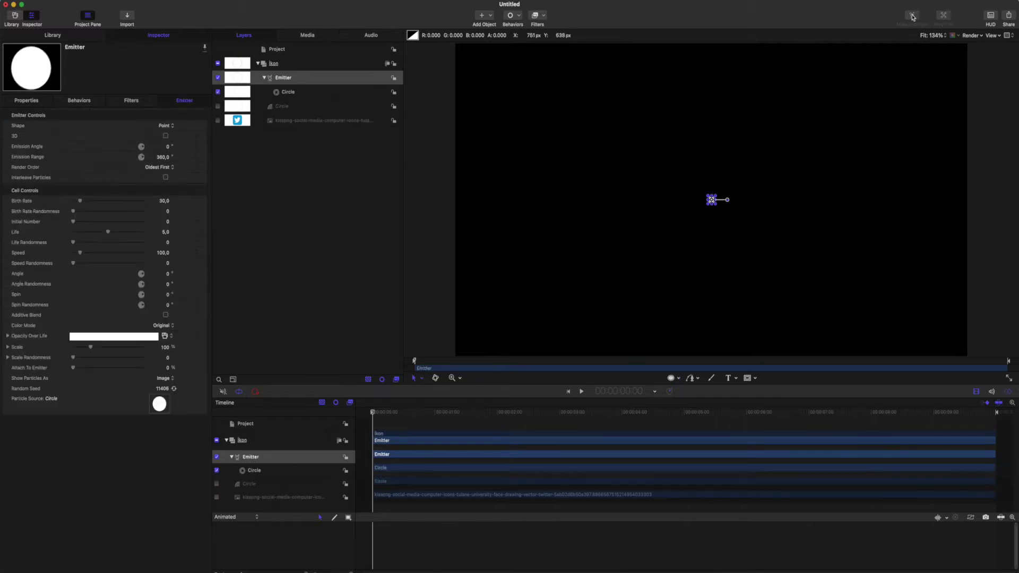
{"action": "left_click_drag", "start_coordinate": [368, 414], "coordinate": [833, 426]}
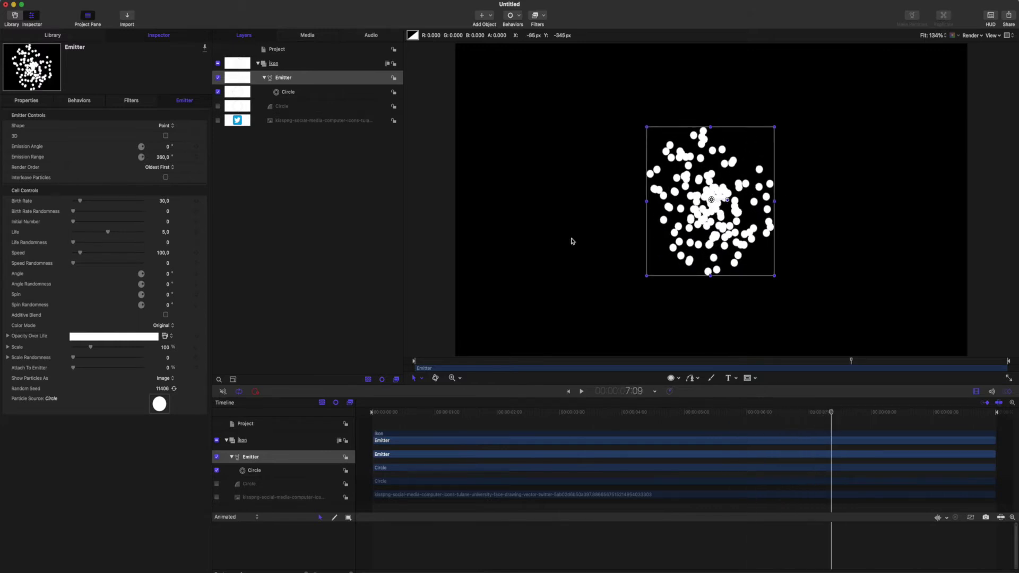
{"action": "left_click", "coordinate": [164, 128]}
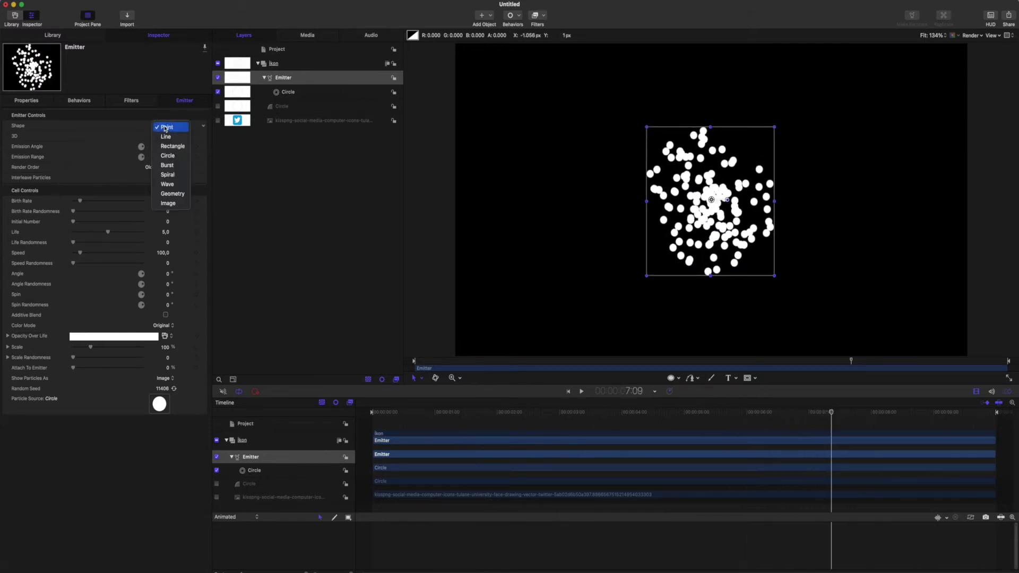
{"action": "left_click", "coordinate": [178, 204]}
{"action": "left_click", "coordinate": [224, 110]}
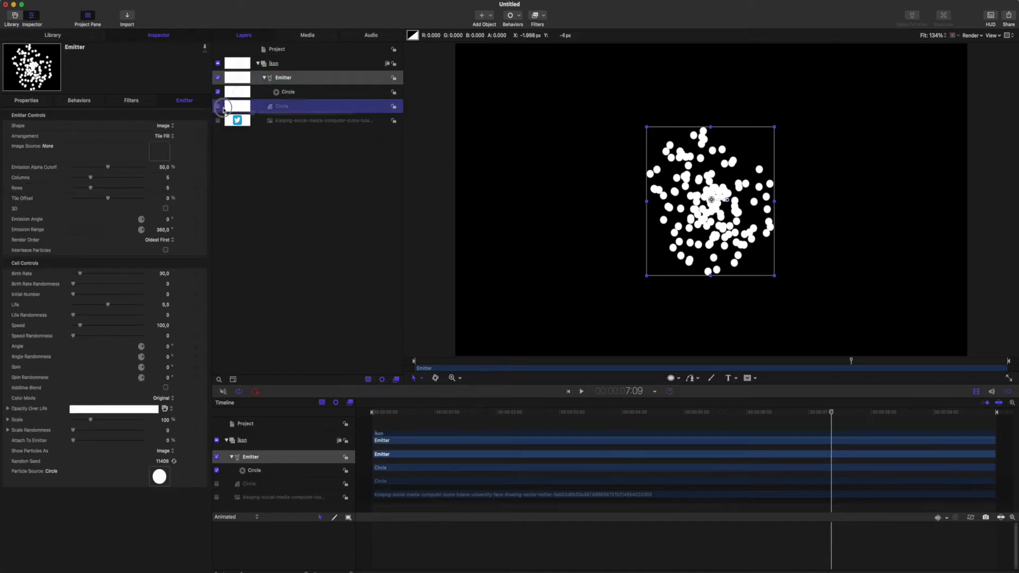
{"action": "left_click_drag", "start_coordinate": [224, 110], "coordinate": [161, 151]}
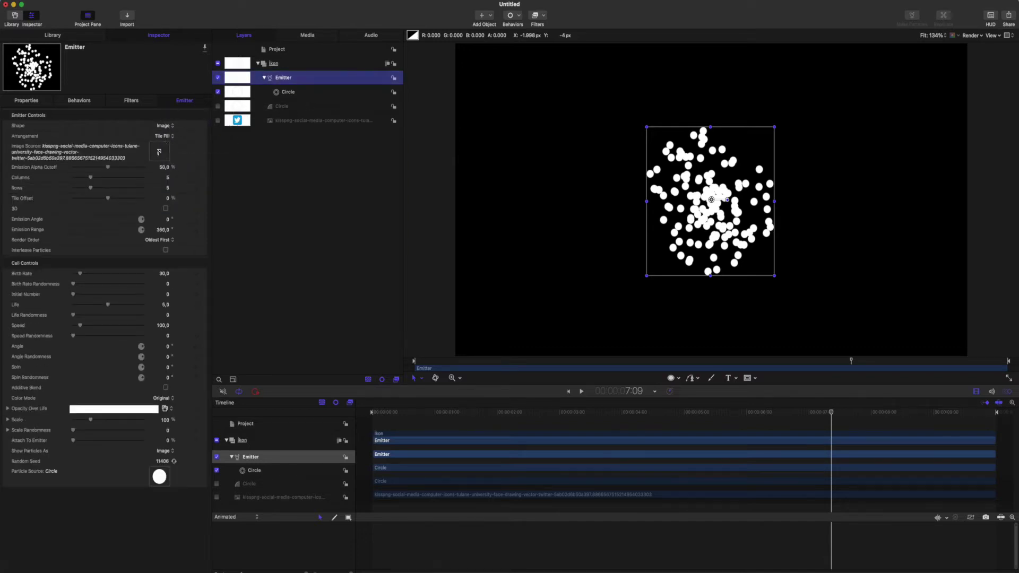
Step: Set the particle Arrangement to Random Fill and make the Twitter layer visible again
{"action": "left_click", "coordinate": [162, 137]}
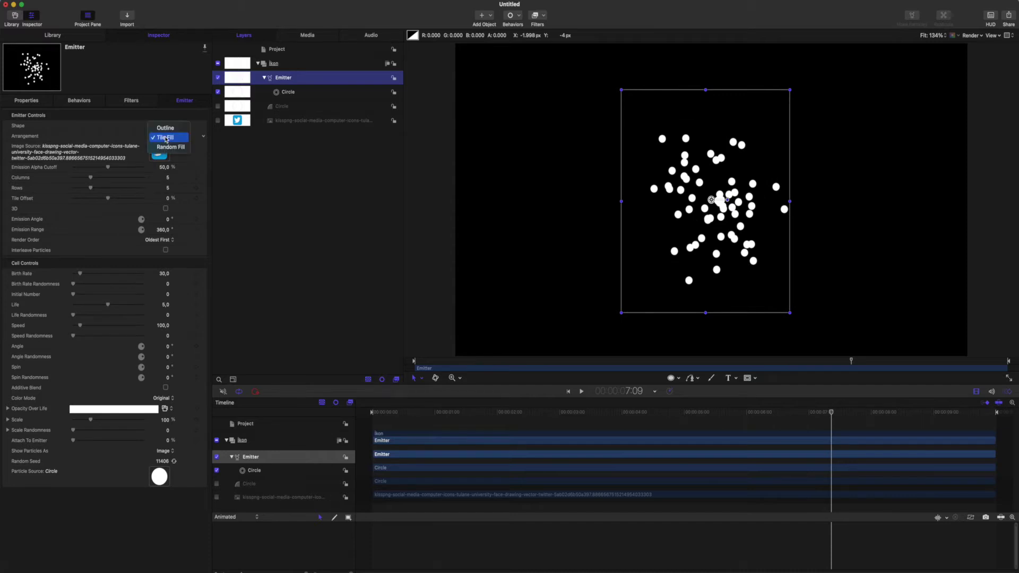
{"action": "left_click", "coordinate": [172, 148]}
{"action": "left_click", "coordinate": [218, 121]}
Step: Play back the particle animation from the start and enable 3D on the emitter
{"action": "mouse_move", "coordinate": [832, 414]}
{"action": "left_mouse_down"}
{"action": "mouse_move", "coordinate": [377, 436]}
{"action": "mouse_move", "coordinate": [544, 445]}
{"action": "left_mouse_up"}
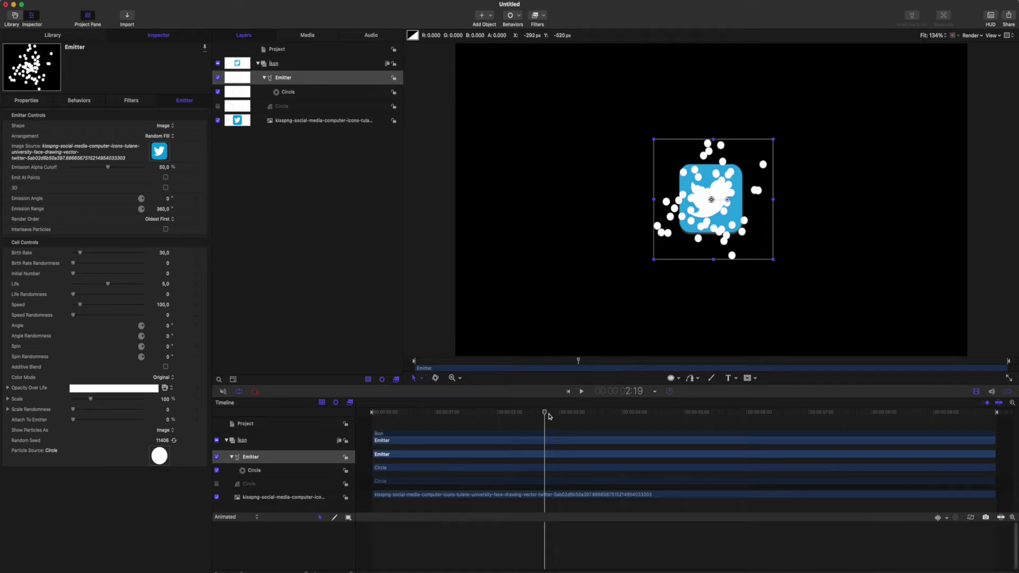
{"action": "key", "text": "space"}
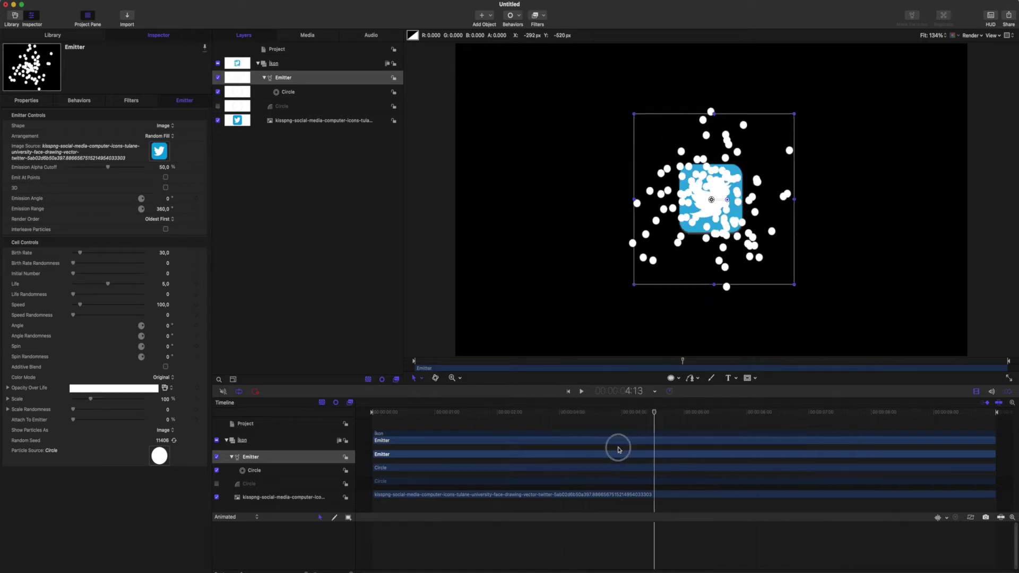
{"action": "key", "text": "space"}
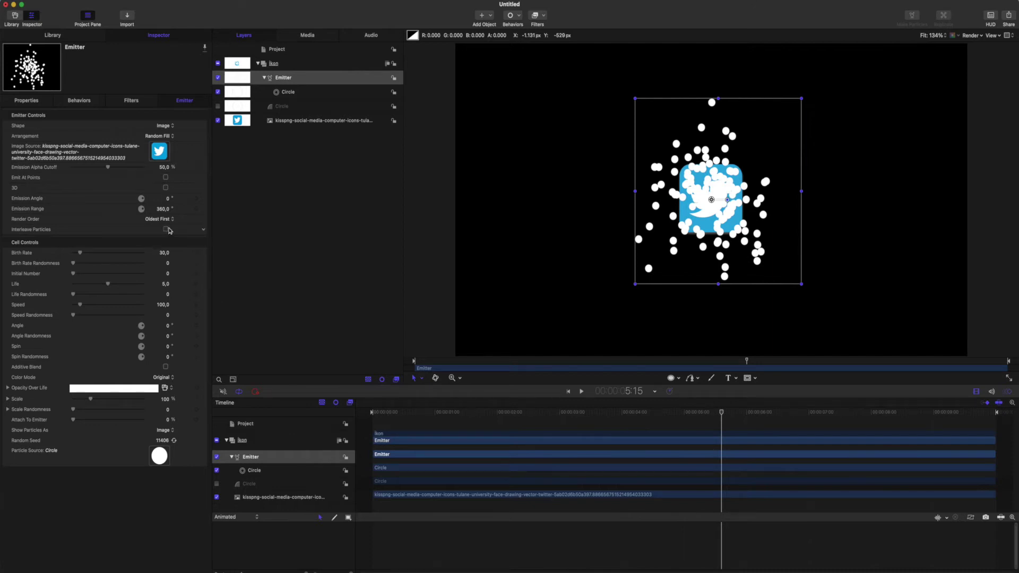
{"action": "left_click", "coordinate": [166, 188]}
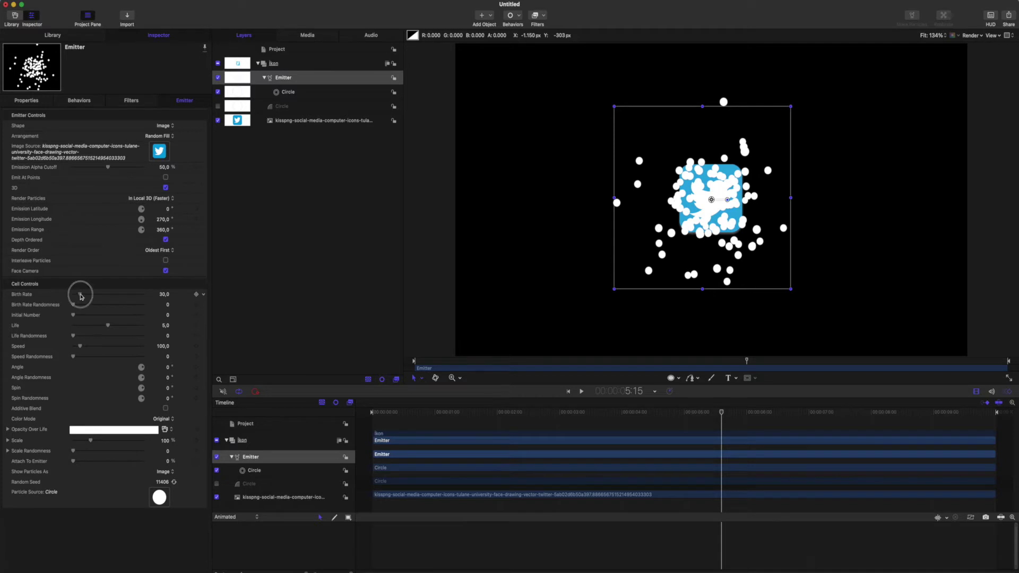
Step: Set Birth Rate to 0 and Initial Number to 5000, then preview the burst around six seconds
{"action": "left_click_drag", "start_coordinate": [80, 295], "coordinate": [62, 295]}
{"action": "left_click", "coordinate": [168, 316]}
{"action": "type", "text": "5000"}
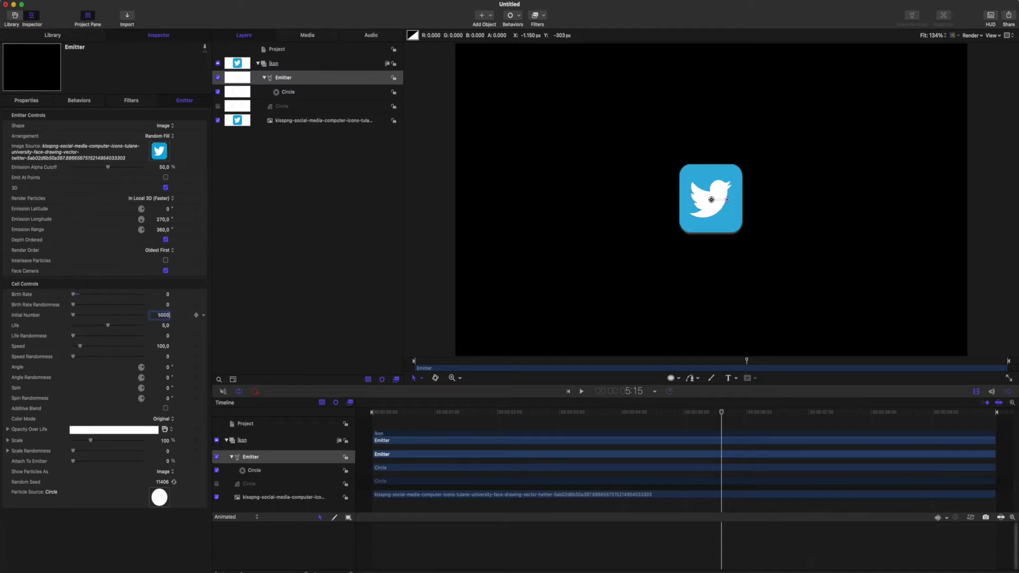
{"action": "key", "text": "Return"}
{"action": "left_click_drag", "start_coordinate": [719, 413], "coordinate": [371, 430]}
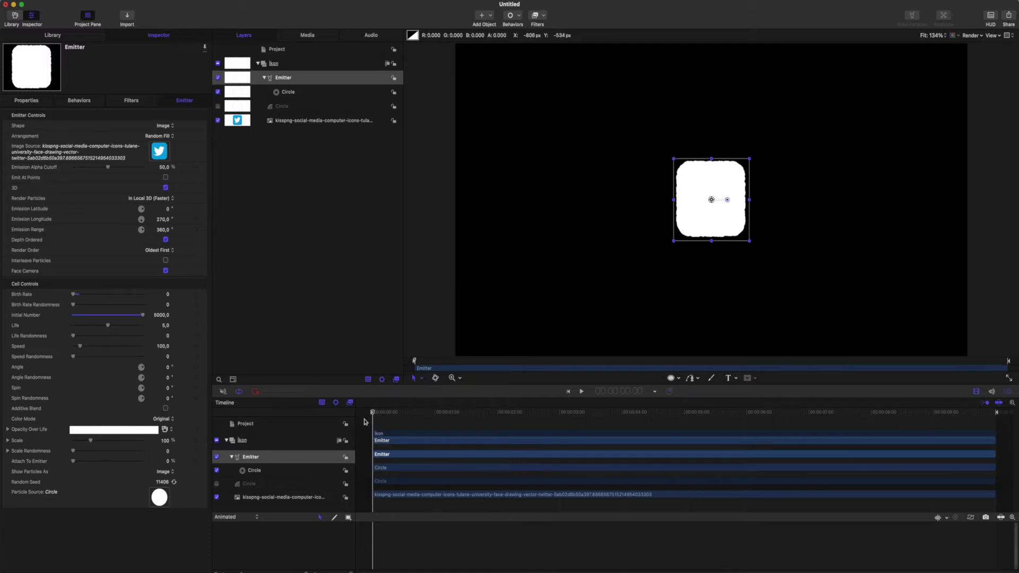
{"action": "mouse_move", "coordinate": [374, 413]}
{"action": "left_mouse_down"}
{"action": "mouse_move", "coordinate": [801, 432]}
{"action": "mouse_move", "coordinate": [654, 436]}
{"action": "mouse_move", "coordinate": [872, 427]}
{"action": "left_mouse_up"}
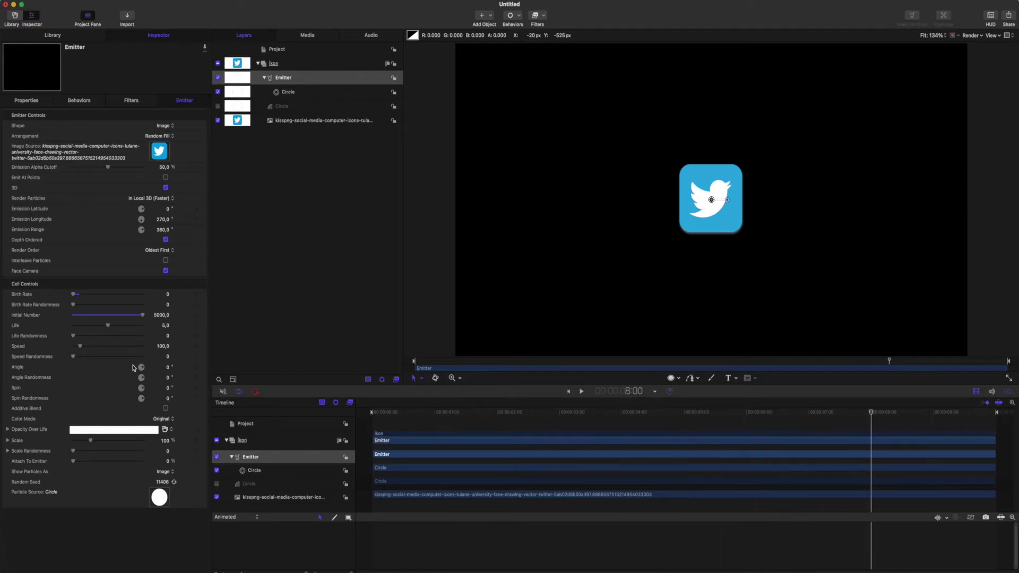
Step: Raise the particle Speed to 750 and Life Randomness to 60
{"action": "left_click_drag", "start_coordinate": [80, 348], "coordinate": [130, 347]}
{"action": "left_click_drag", "start_coordinate": [74, 338], "coordinate": [115, 338]}
{"action": "left_click_drag", "start_coordinate": [114, 338], "coordinate": [117, 337]}
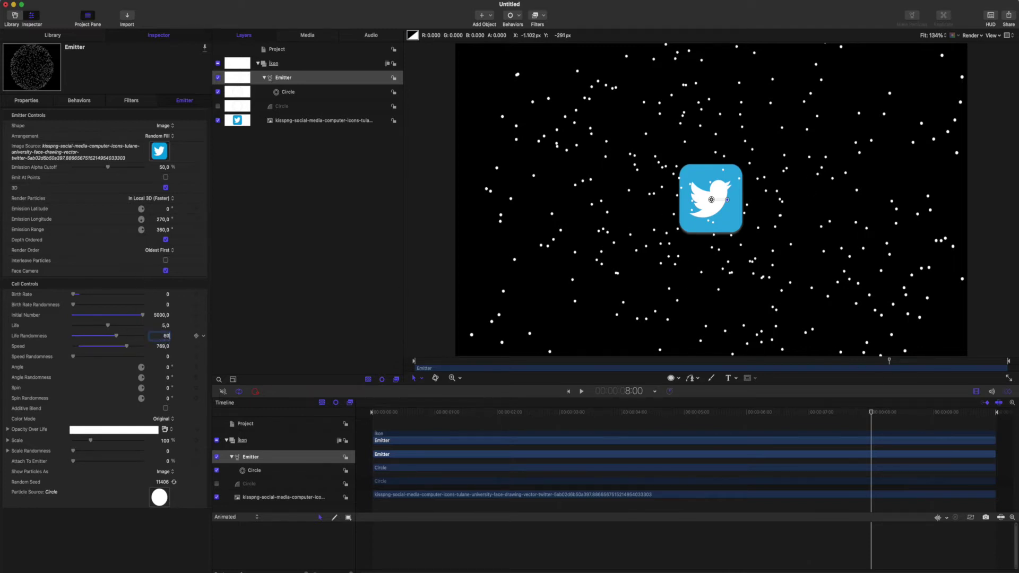
{"action": "left_click", "coordinate": [164, 347]}
{"action": "type", "text": "750"}
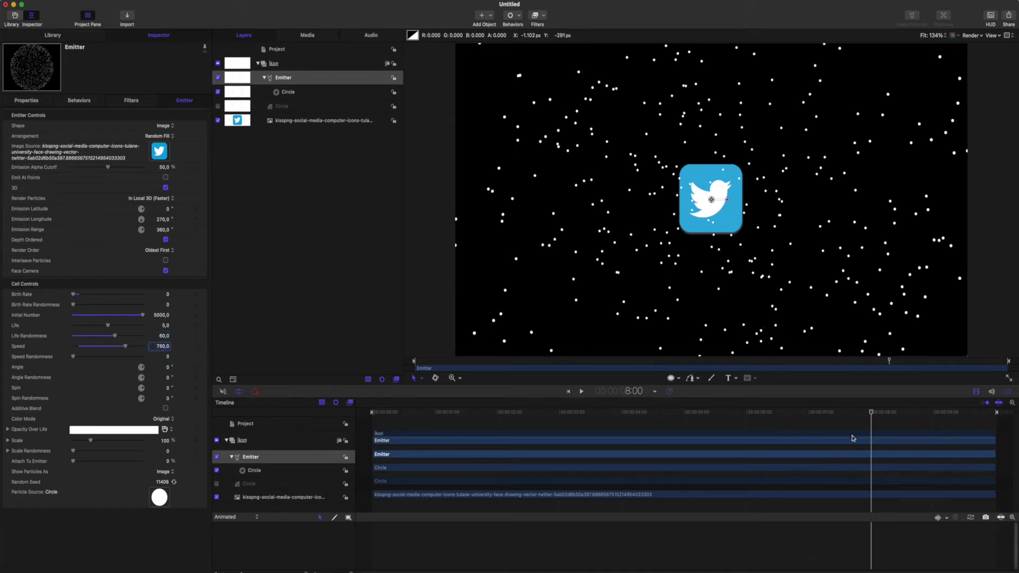
{"action": "mouse_move", "coordinate": [871, 415]}
{"action": "left_mouse_down"}
{"action": "mouse_move", "coordinate": [367, 430]}
{"action": "mouse_move", "coordinate": [507, 441]}
{"action": "mouse_move", "coordinate": [366, 416]}
{"action": "left_mouse_up"}
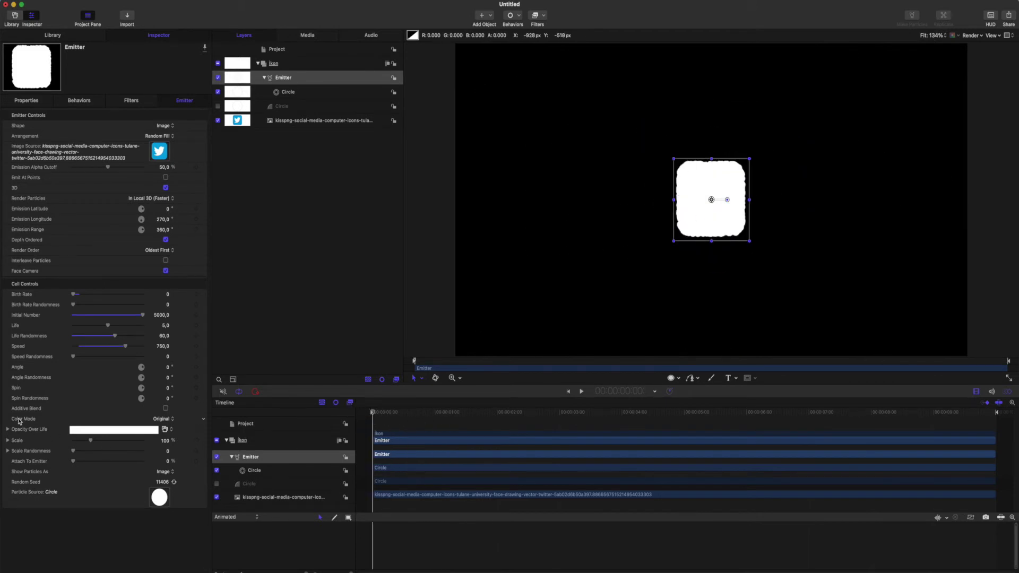
Step: Set the emitter's Color Mode to Take Image Color and preview the blue-and-white burst
{"action": "left_click", "coordinate": [167, 422]}
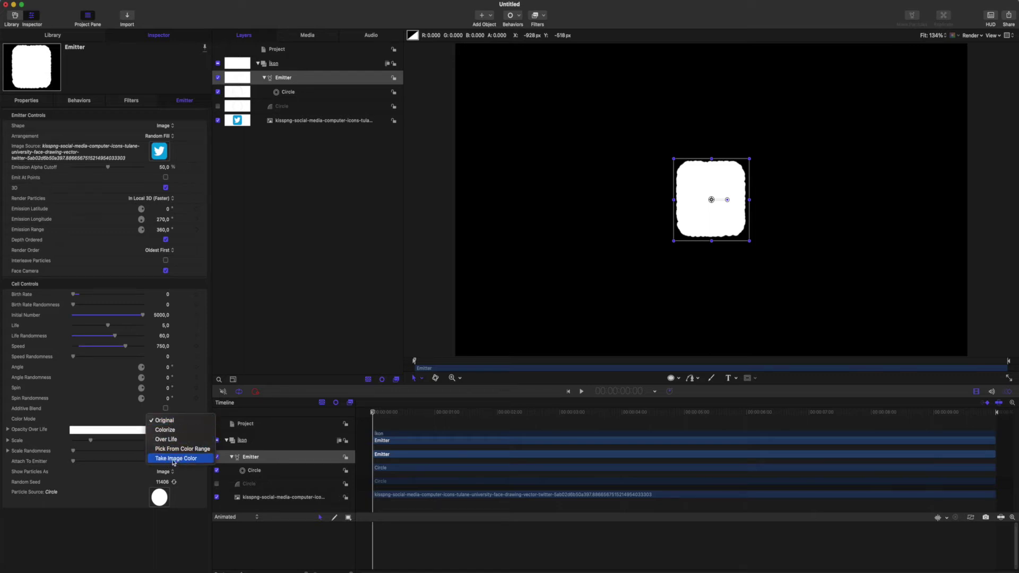
{"action": "left_click", "coordinate": [192, 460]}
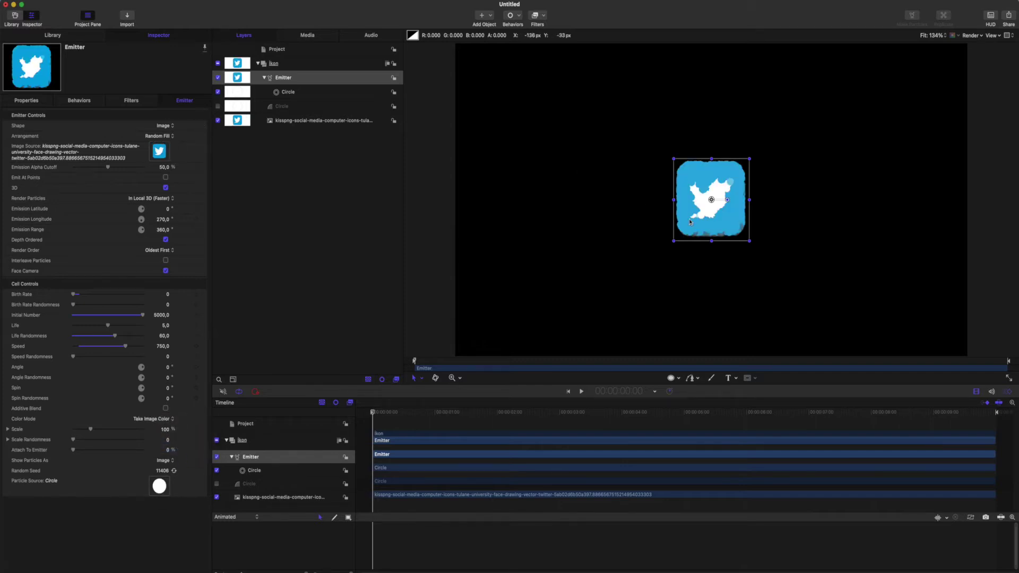
{"action": "left_click_drag", "start_coordinate": [373, 415], "coordinate": [492, 420]}
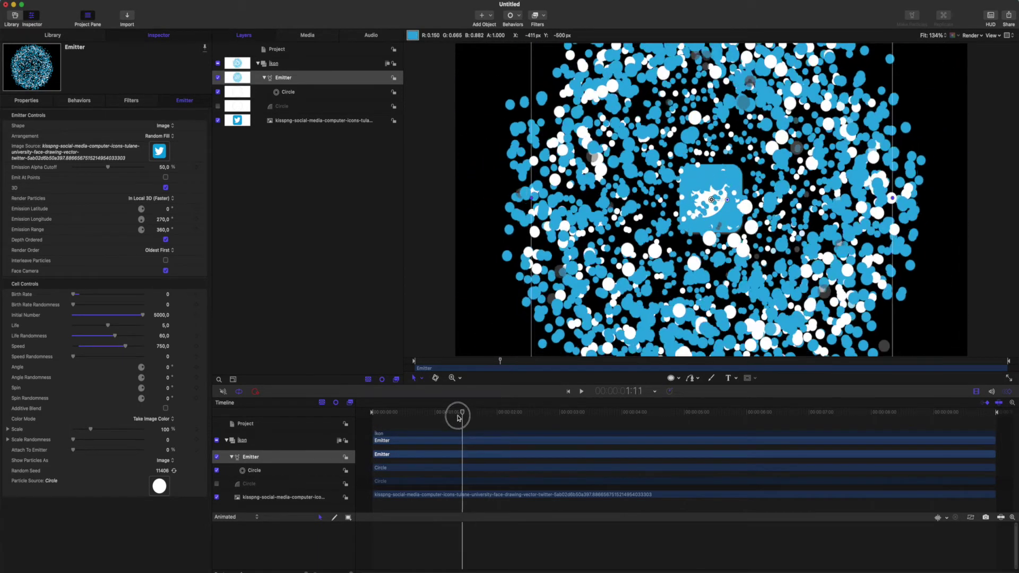
{"action": "left_click_drag", "start_coordinate": [492, 415], "coordinate": [349, 420]}
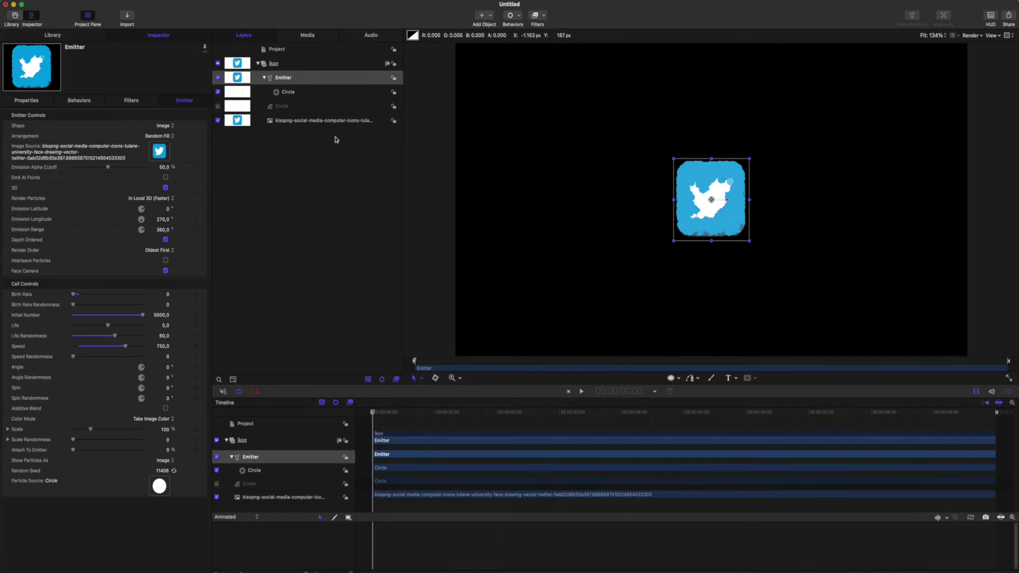
{"action": "left_click", "coordinate": [286, 50]}
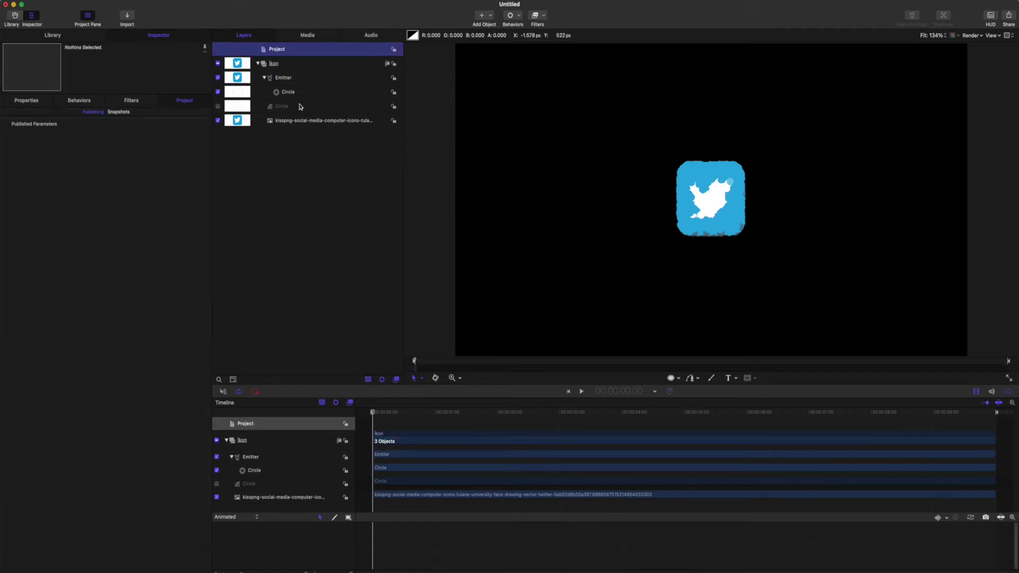
Step: Create a new group and move the emitter into it
{"action": "key", "text": "super+shift+n"}
{"action": "left_click", "coordinate": [265, 92]}
{"action": "left_click_drag", "start_coordinate": [284, 92], "coordinate": [318, 67]}
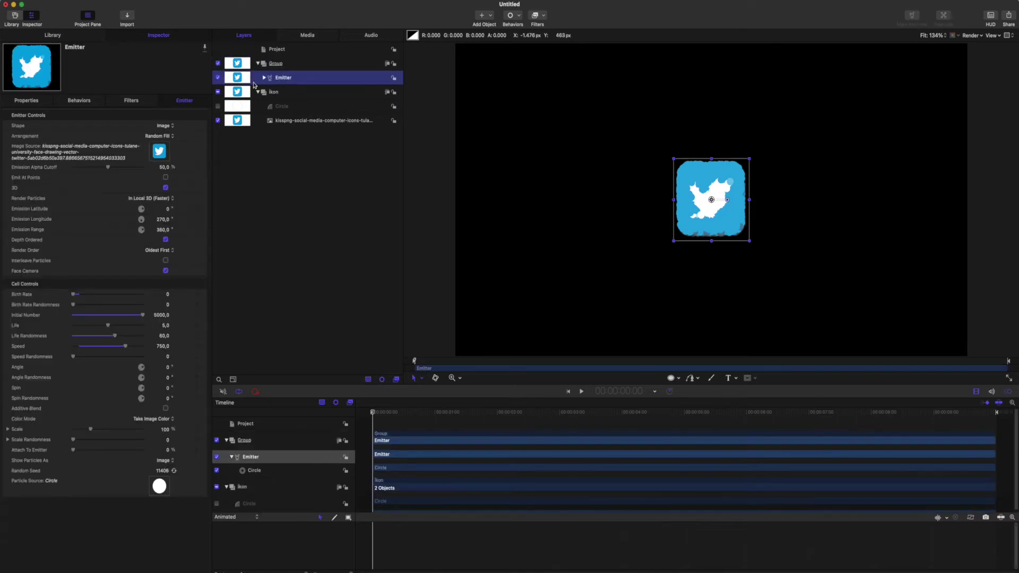
Step: Shift the new group's timeline bar to start at 00:00:01:00
{"action": "left_click", "coordinate": [308, 65]}
{"action": "left_click_drag", "start_coordinate": [372, 414], "coordinate": [435, 414]}
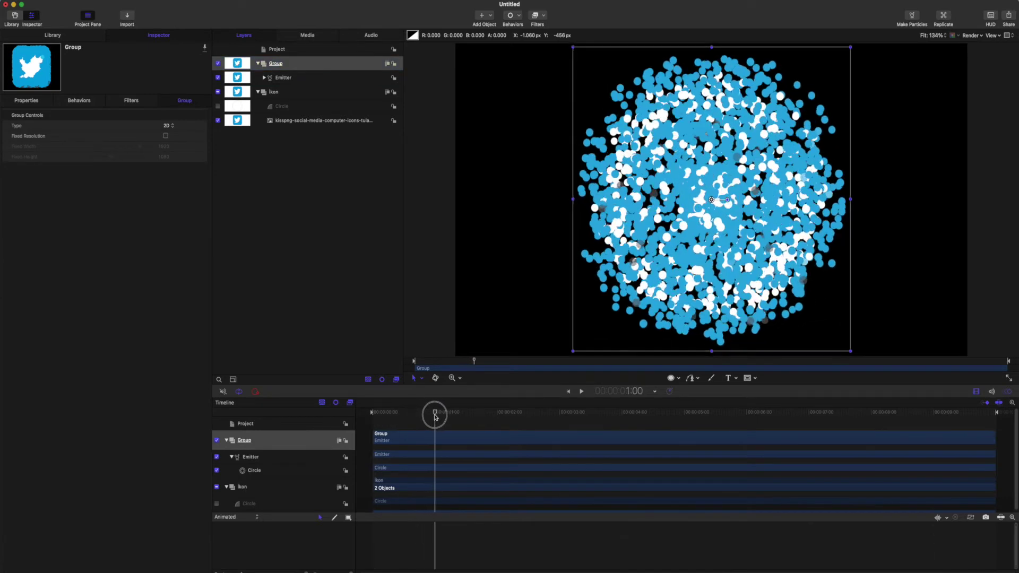
{"action": "mouse_move", "coordinate": [409, 436]}
{"action": "left_mouse_down"}
{"action": "mouse_move", "coordinate": [469, 439]}
{"action": "mouse_move", "coordinate": [373, 413]}
{"action": "left_mouse_up"}
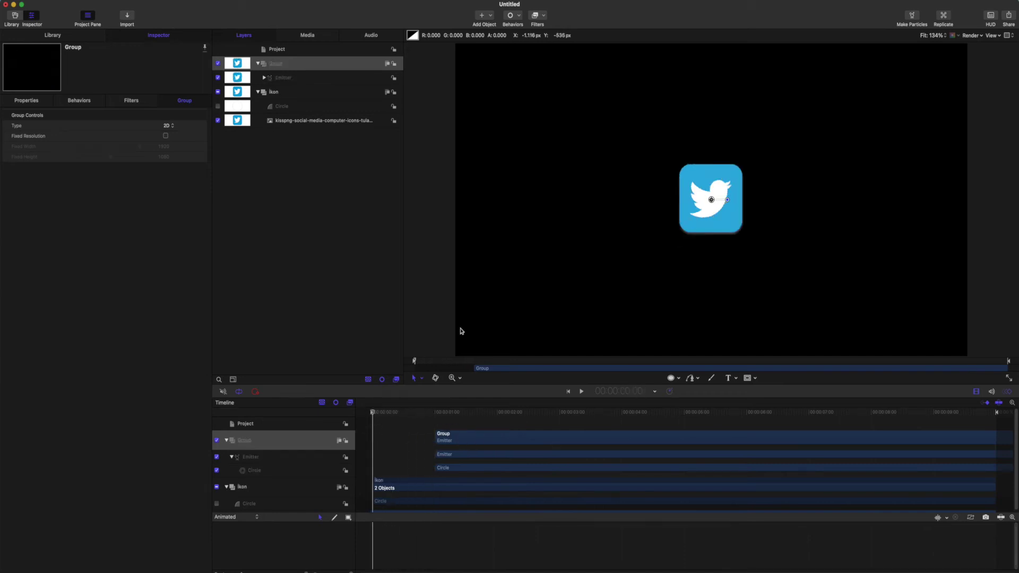
{"action": "mouse_move", "coordinate": [373, 413]}
{"action": "left_mouse_down"}
{"action": "mouse_move", "coordinate": [454, 420]}
{"action": "mouse_move", "coordinate": [437, 435]}
{"action": "mouse_move", "coordinate": [435, 427]}
{"action": "left_mouse_up"}
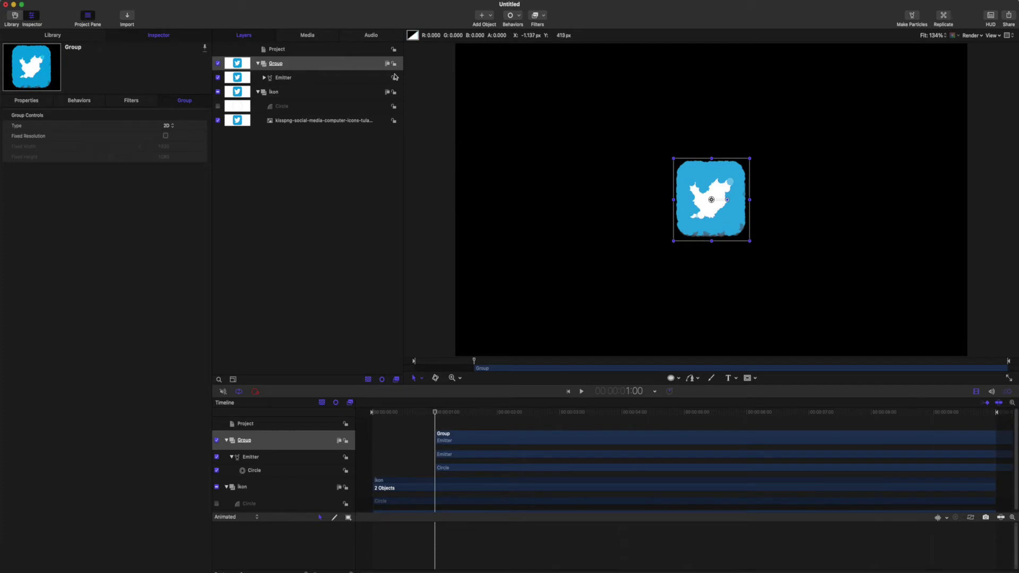
Step: Set the emitter's particle Scale to 50%
{"action": "left_click", "coordinate": [289, 81]}
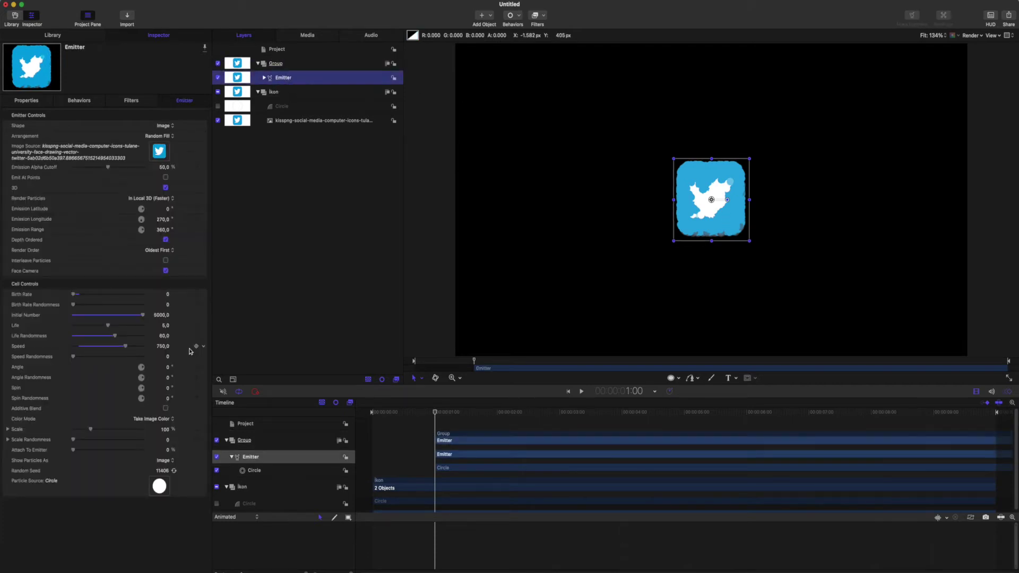
{"action": "left_click", "coordinate": [165, 429]}
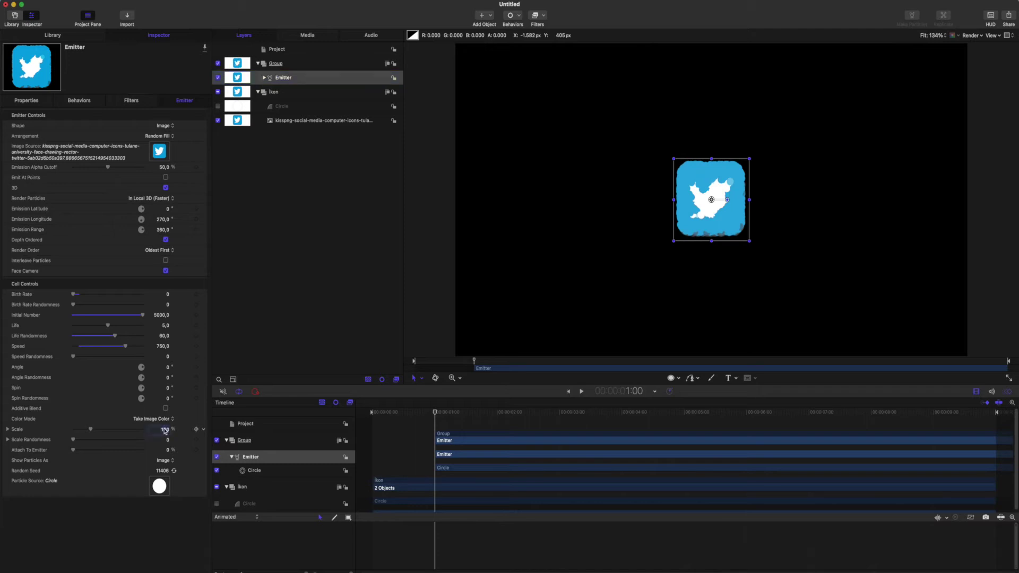
{"action": "type", "text": "0"}
{"action": "key", "text": "Return"}
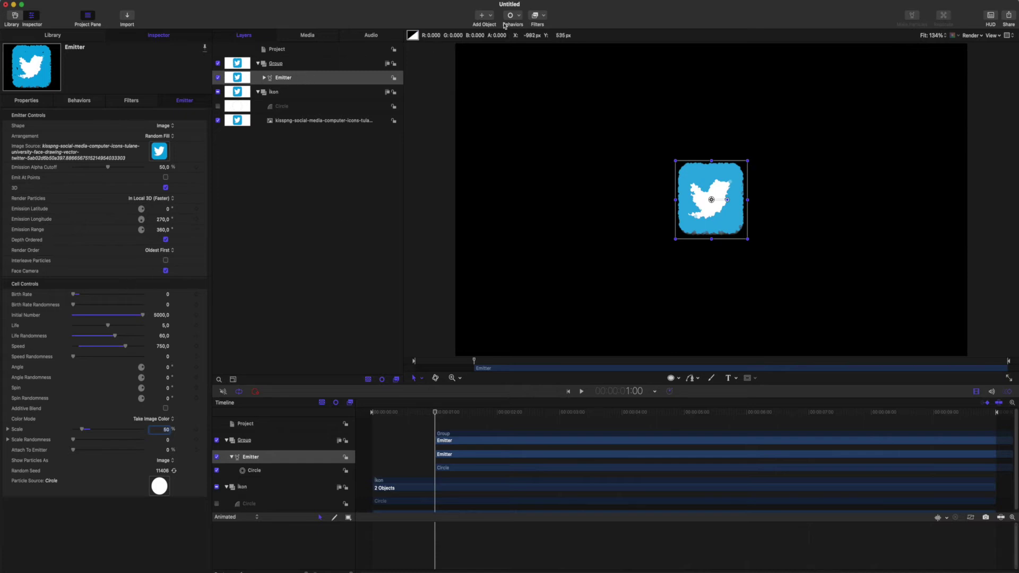
{"action": "left_click", "coordinate": [519, 18]}
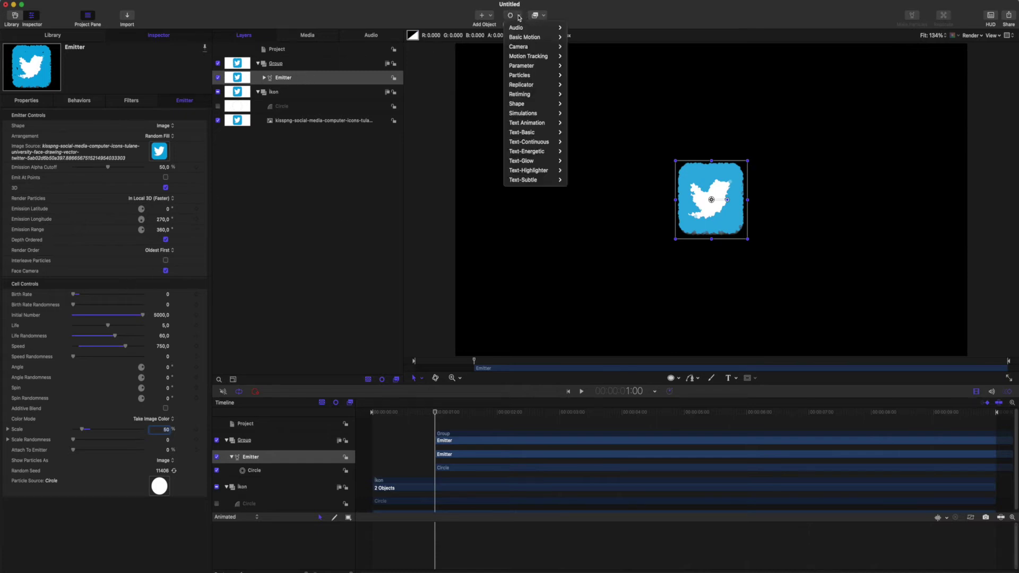
Step: Add the Particles > Scale Over Life behaviour to the emitter
{"action": "mouse_move", "coordinate": [528, 77]}
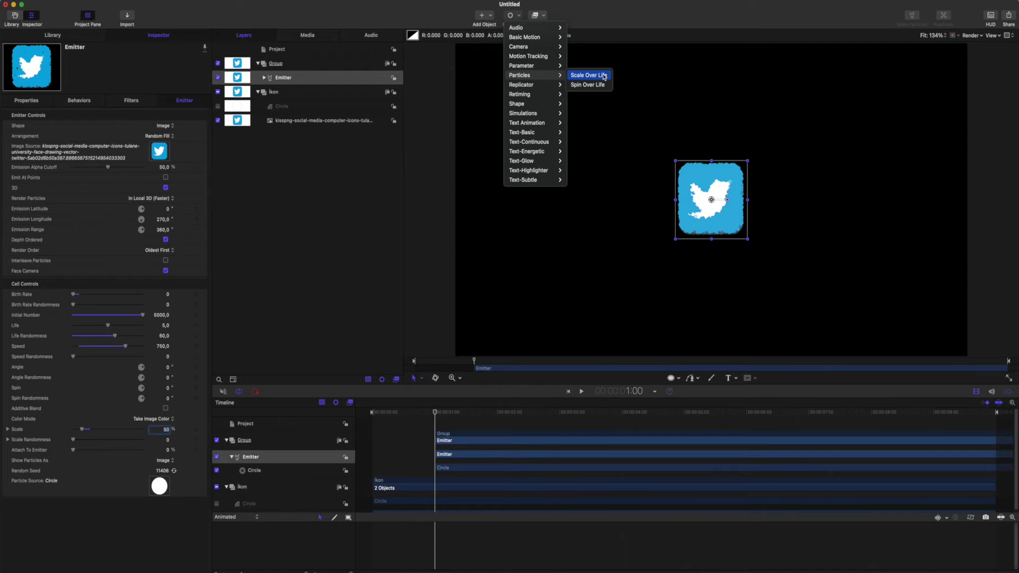
{"action": "left_click", "coordinate": [588, 75]}
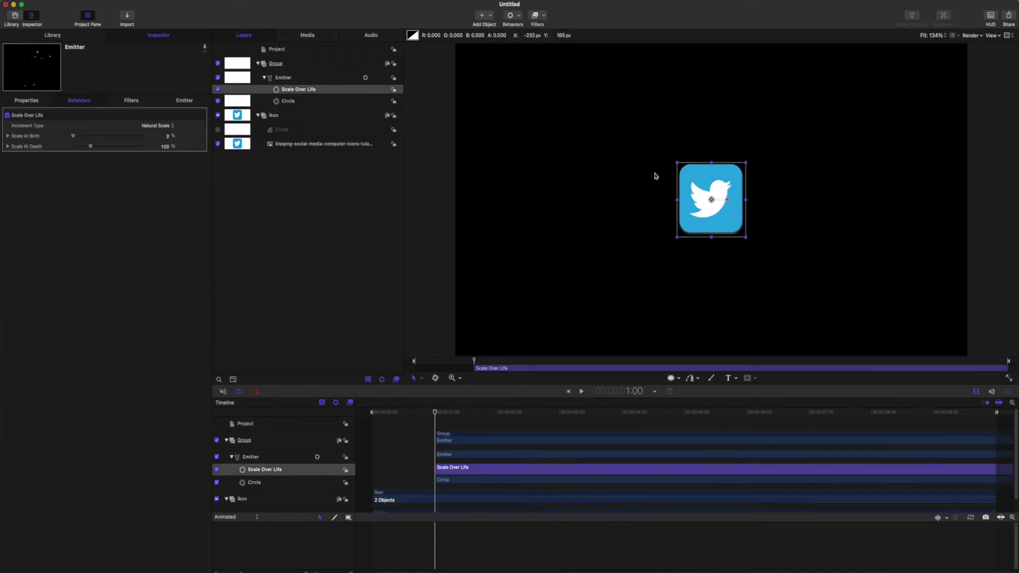
{"action": "mouse_move", "coordinate": [436, 414]}
{"action": "left_mouse_down"}
{"action": "mouse_move", "coordinate": [520, 429]}
{"action": "mouse_move", "coordinate": [455, 440]}
{"action": "left_mouse_up"}
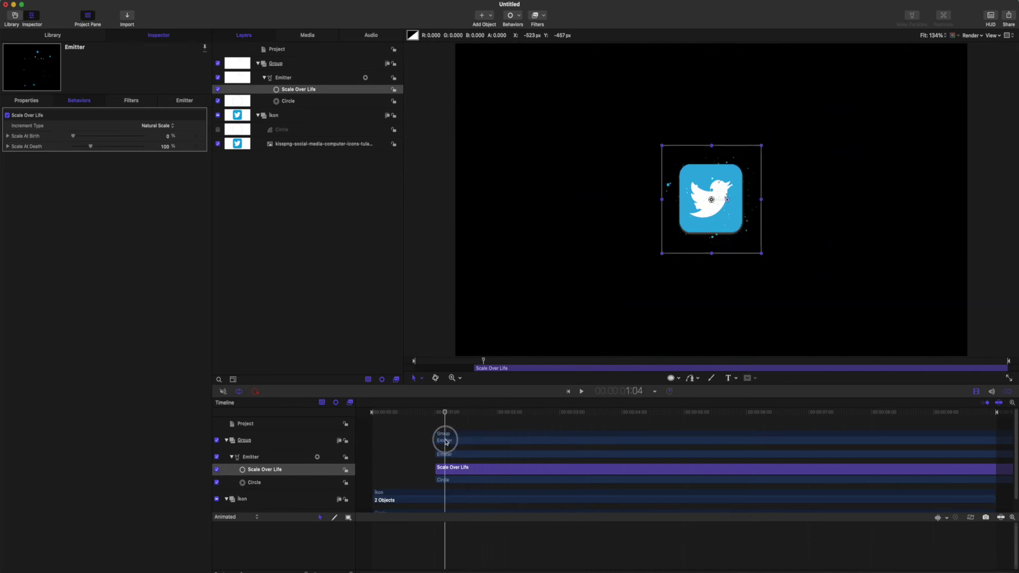
{"action": "left_click_drag", "start_coordinate": [455, 441], "coordinate": [437, 433]}
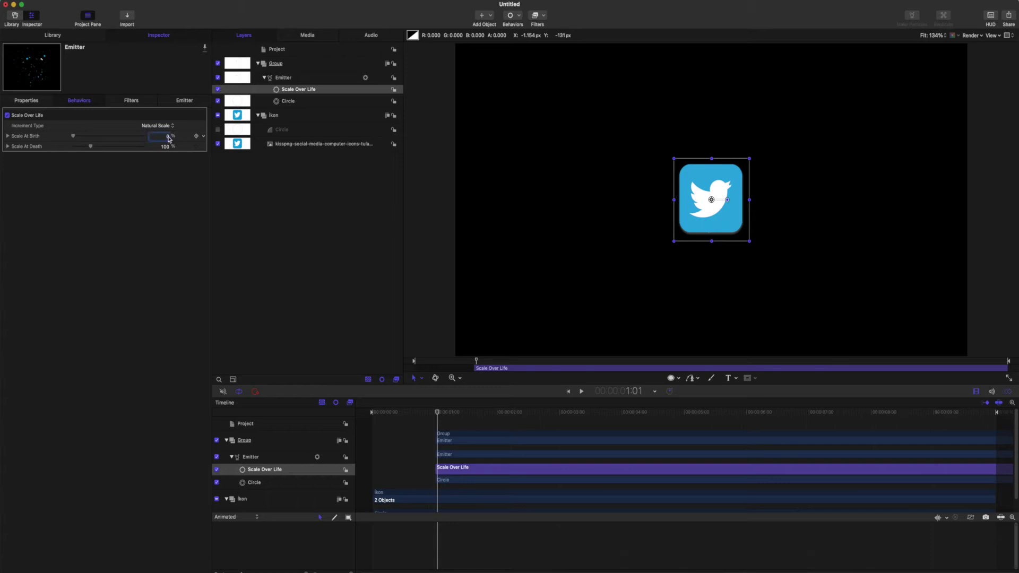
Step: Set Scale At Birth to 20% and Scale At Death to 300%, then preview the growth
{"action": "key", "text": "Return"}
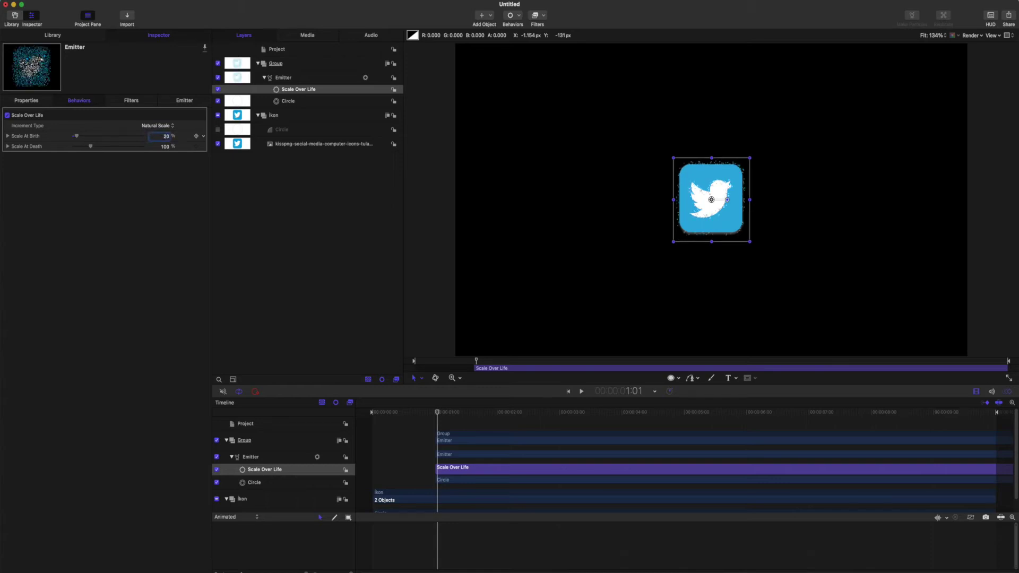
{"action": "left_click", "coordinate": [166, 146]}
{"action": "type", "text": "300"}
{"action": "key", "text": "Return"}
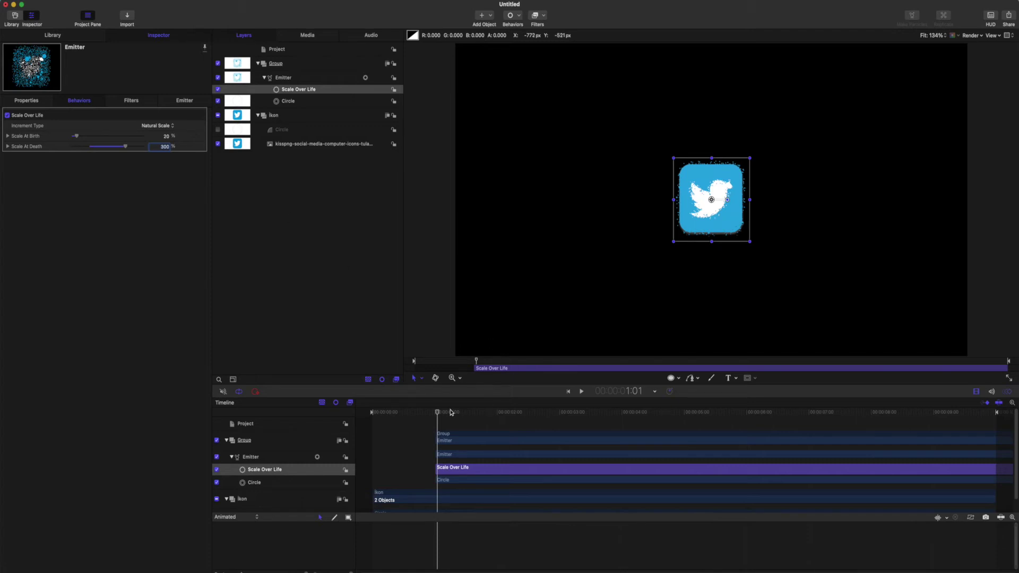
{"action": "mouse_move", "coordinate": [439, 415]}
{"action": "left_mouse_down"}
{"action": "mouse_move", "coordinate": [705, 423]}
{"action": "mouse_move", "coordinate": [439, 439]}
{"action": "mouse_move", "coordinate": [480, 440]}
{"action": "mouse_move", "coordinate": [438, 427]}
{"action": "mouse_move", "coordinate": [466, 419]}
{"action": "left_mouse_up"}
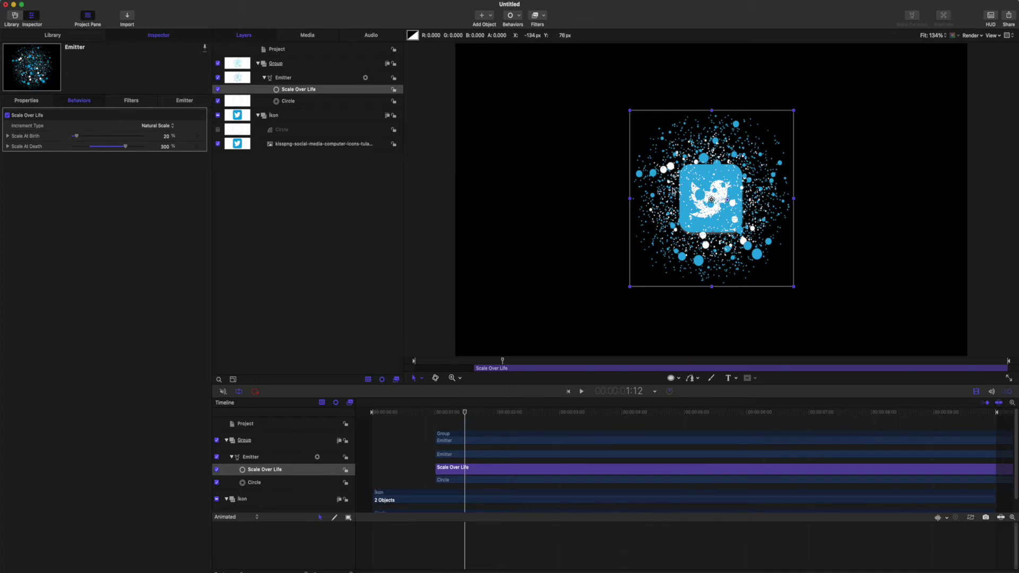
{"action": "left_click_drag", "start_coordinate": [466, 413], "coordinate": [402, 417]}
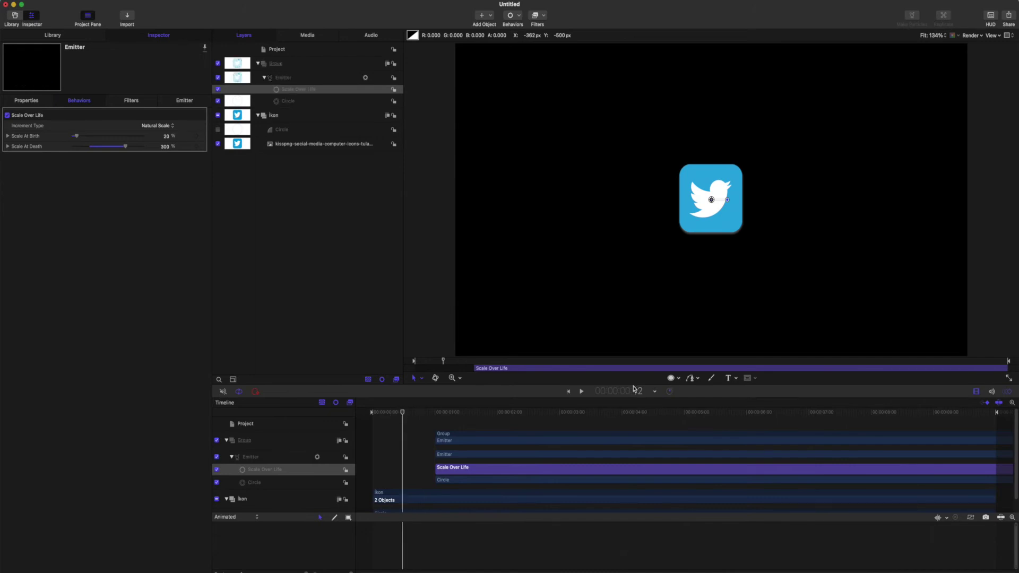
Step: Apply the Stylize > Crystallize filter to the Twitter image layer
{"action": "left_click", "coordinate": [310, 145]}
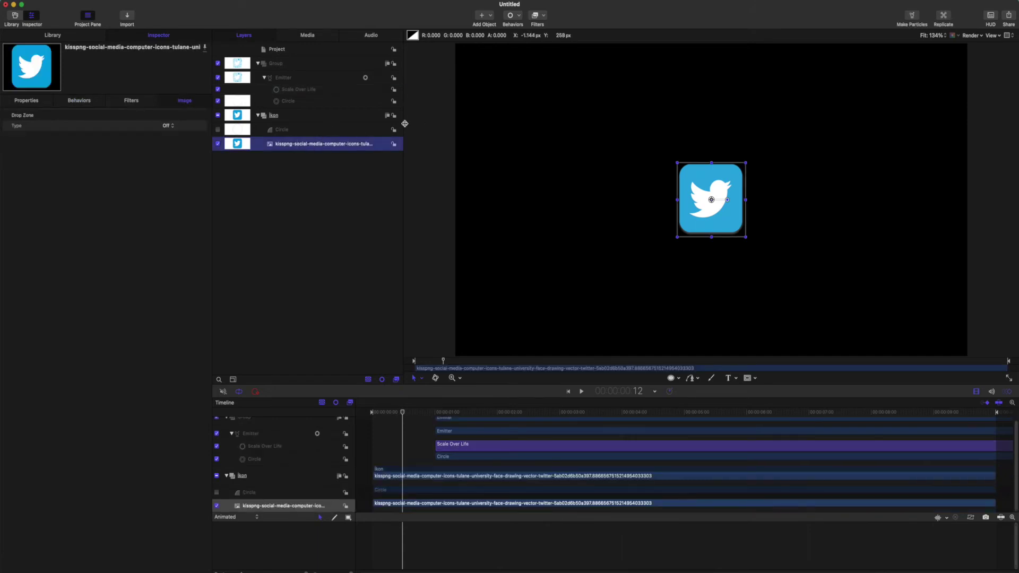
{"action": "left_click", "coordinate": [544, 18]}
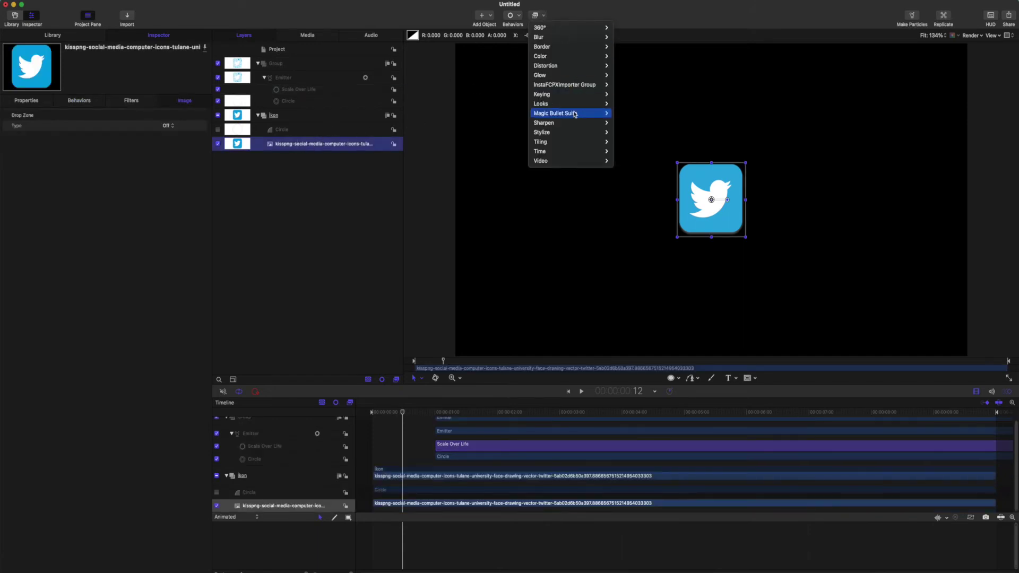
{"action": "mouse_move", "coordinate": [565, 136]}
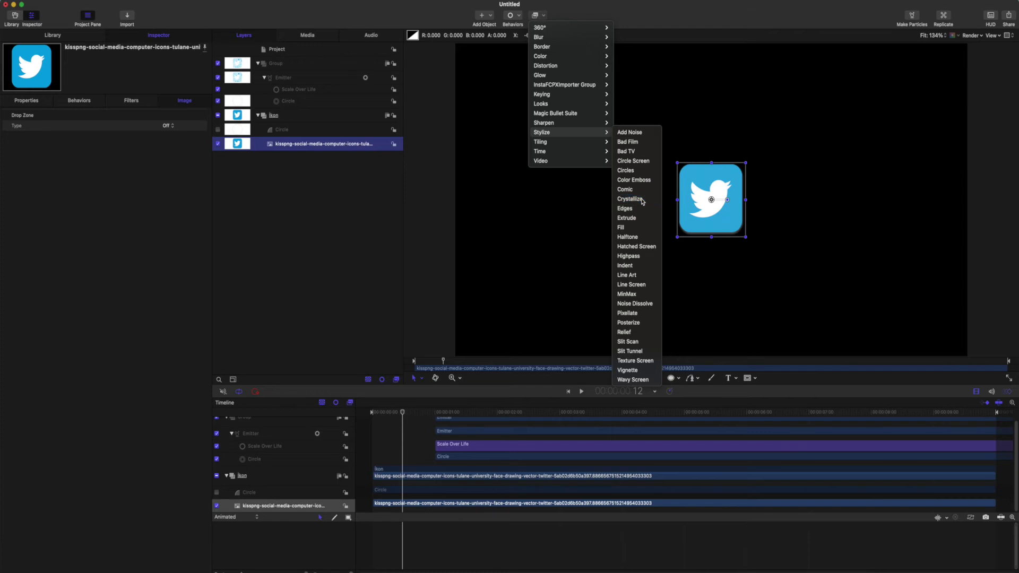
{"action": "left_click", "coordinate": [642, 199]}
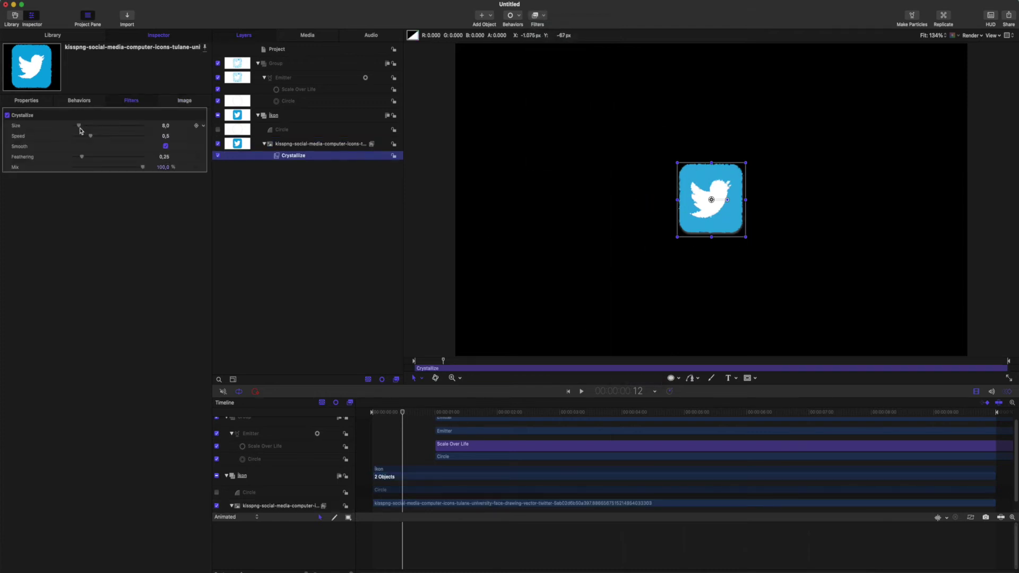
Step: Keyframe Crystallize Size 3 and Speed 0 at the start, then raise Size at one second and review
{"action": "mouse_move", "coordinate": [78, 126]}
{"action": "left_mouse_down"}
{"action": "mouse_move", "coordinate": [50, 127]}
{"action": "mouse_move", "coordinate": [48, 137]}
{"action": "left_mouse_up"}
{"action": "left_click", "coordinate": [197, 126]}
{"action": "left_click", "coordinate": [196, 137]}
{"action": "left_click_drag", "start_coordinate": [400, 413], "coordinate": [435, 417]}
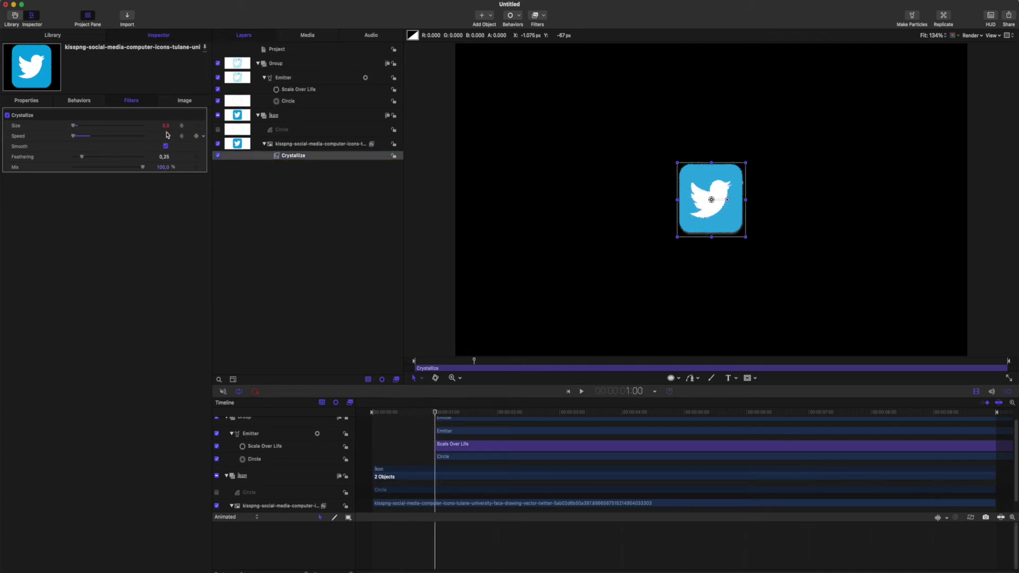
{"action": "mouse_move", "coordinate": [166, 131]}
{"action": "left_mouse_down"}
{"action": "mouse_move", "coordinate": [177, 130]}
{"action": "mouse_move", "coordinate": [171, 137]}
{"action": "left_mouse_up"}
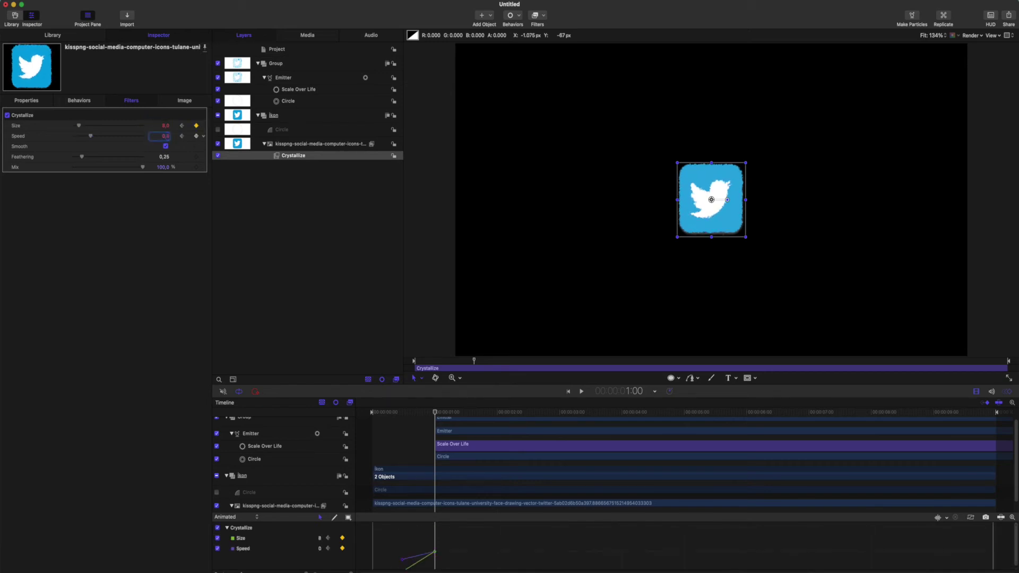
{"action": "mouse_move", "coordinate": [435, 413]}
{"action": "left_mouse_down"}
{"action": "mouse_move", "coordinate": [383, 433]}
{"action": "mouse_move", "coordinate": [414, 435]}
{"action": "left_mouse_up"}
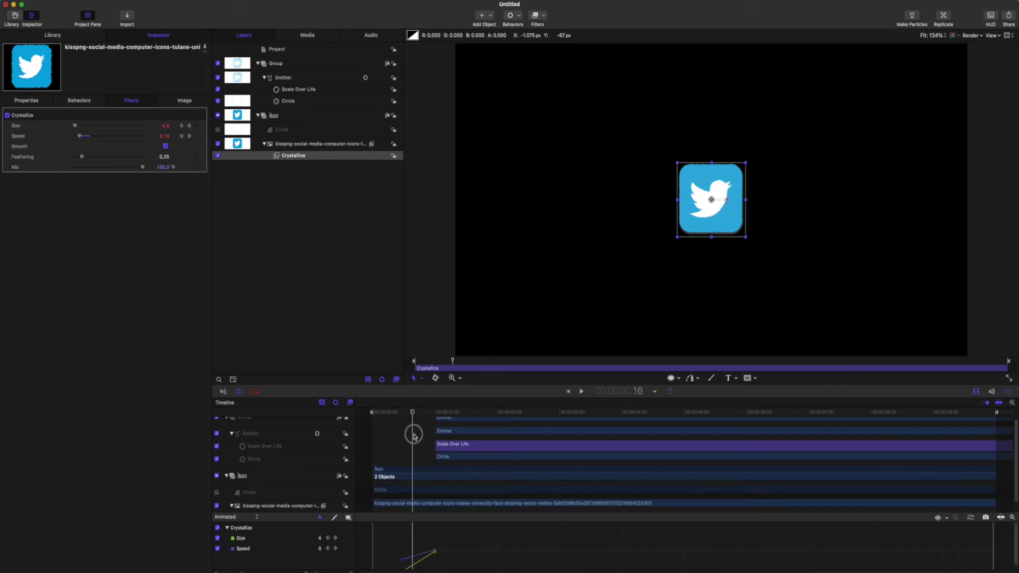
{"action": "mouse_move", "coordinate": [415, 436]}
{"action": "left_mouse_down"}
{"action": "mouse_move", "coordinate": [497, 447]}
{"action": "mouse_move", "coordinate": [434, 447]}
{"action": "left_mouse_up"}
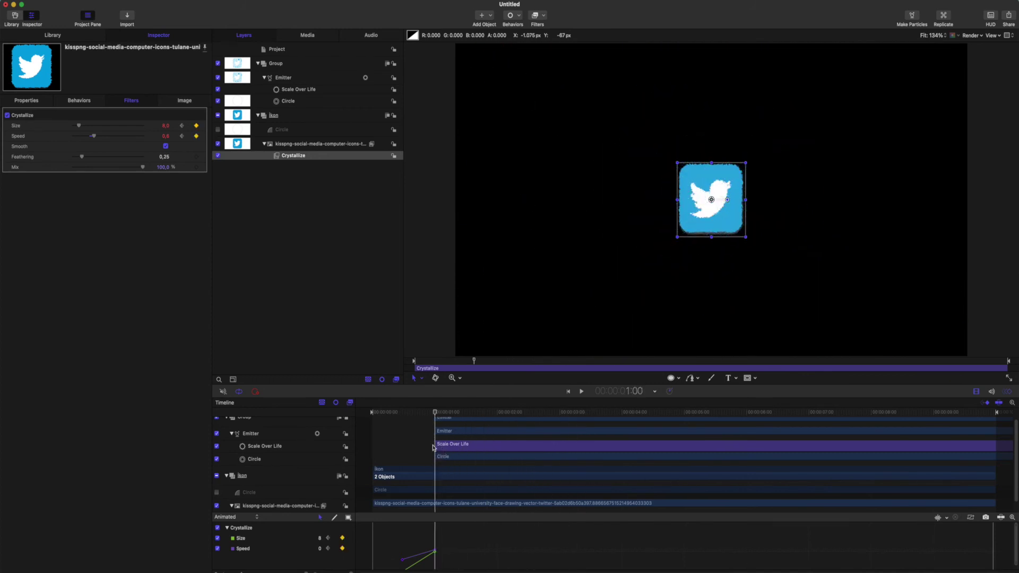
Step: Keyframe the Twitter image's Opacity at 100% at one second, then 0% a few frames later
{"action": "left_click", "coordinate": [317, 146]}
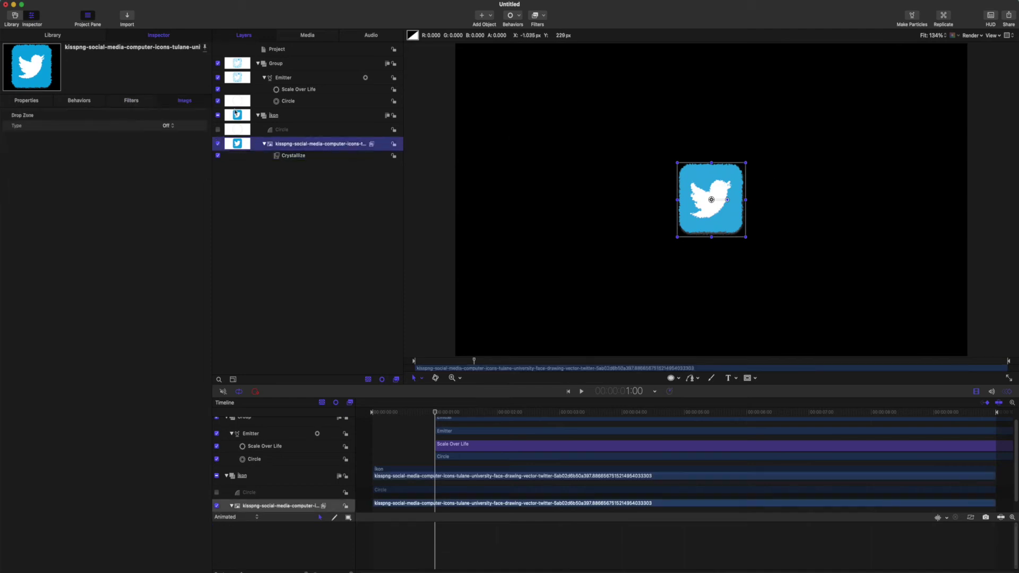
{"action": "left_click", "coordinate": [31, 101]}
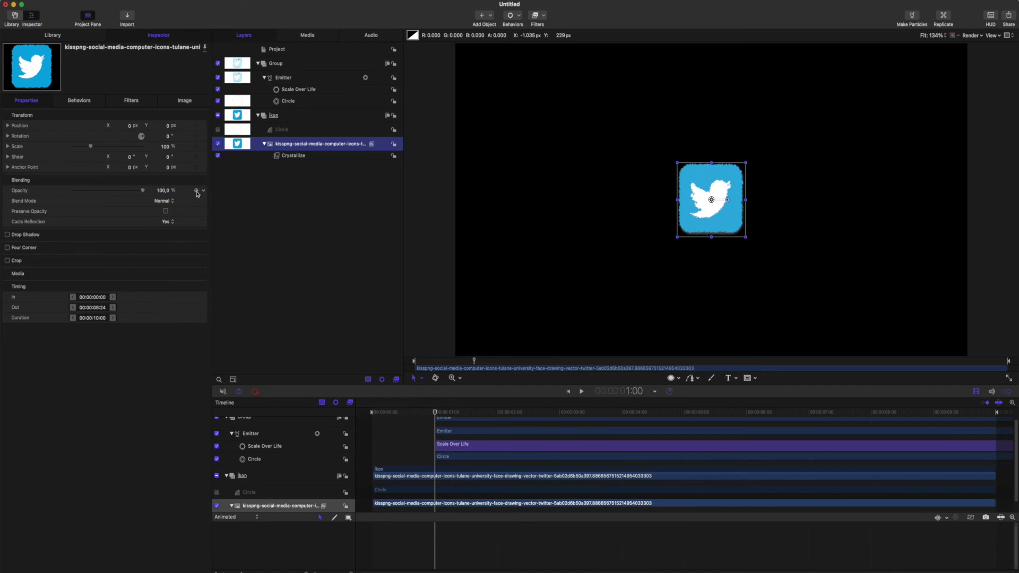
{"action": "scroll", "coordinate": [436, 442], "scroll_direction": "down", "scroll_amount": 2}
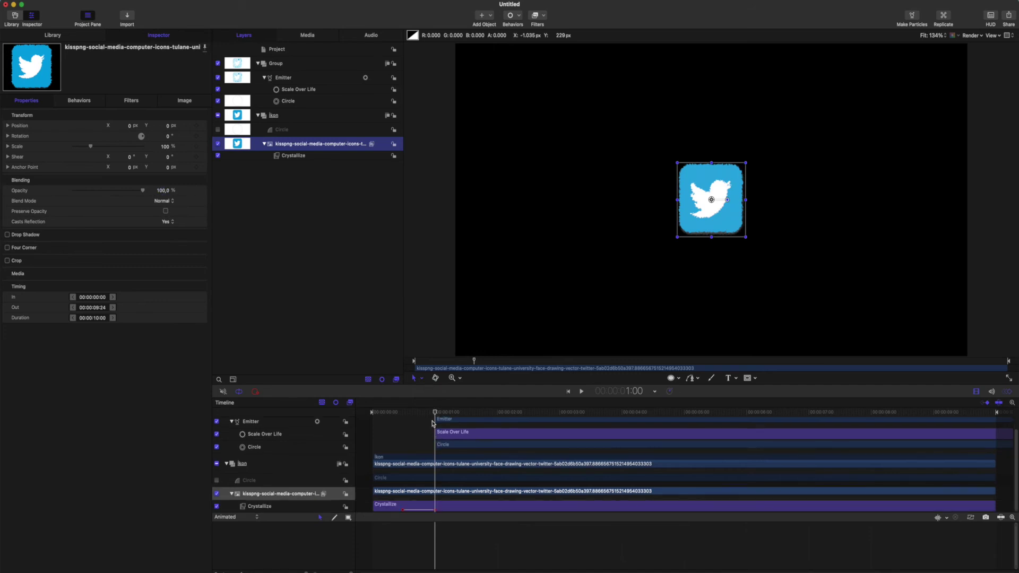
{"action": "left_click", "coordinate": [196, 191]}
{"action": "left_click_drag", "start_coordinate": [435, 412], "coordinate": [459, 413]}
{"action": "left_click_drag", "start_coordinate": [142, 191], "coordinate": [72, 190]}
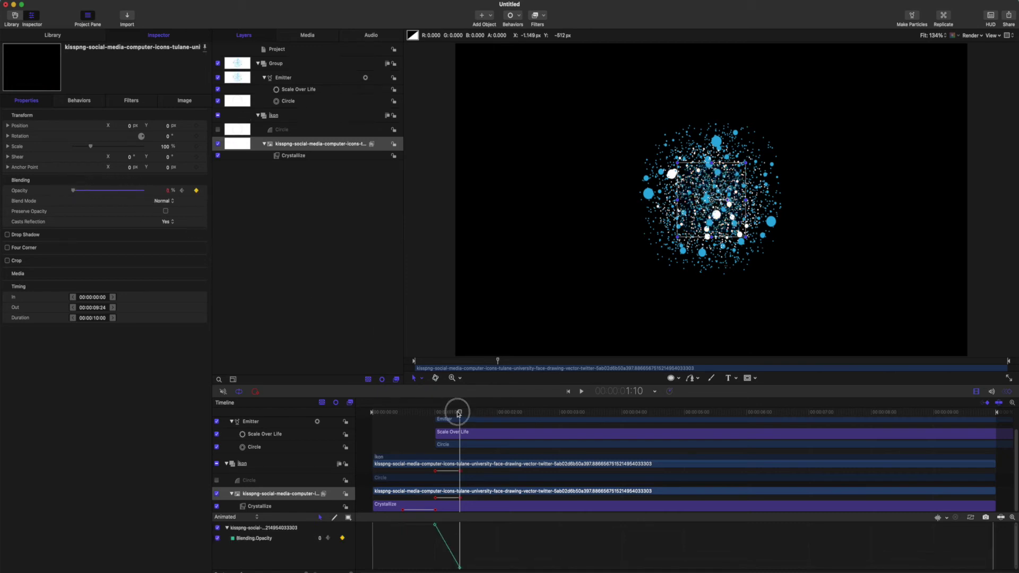
Step: Rewind to the start, deselect all layers and play the animation
{"action": "left_click_drag", "start_coordinate": [460, 413], "coordinate": [372, 413]}
{"action": "left_click", "coordinate": [329, 232]}
{"action": "key", "text": "space"}
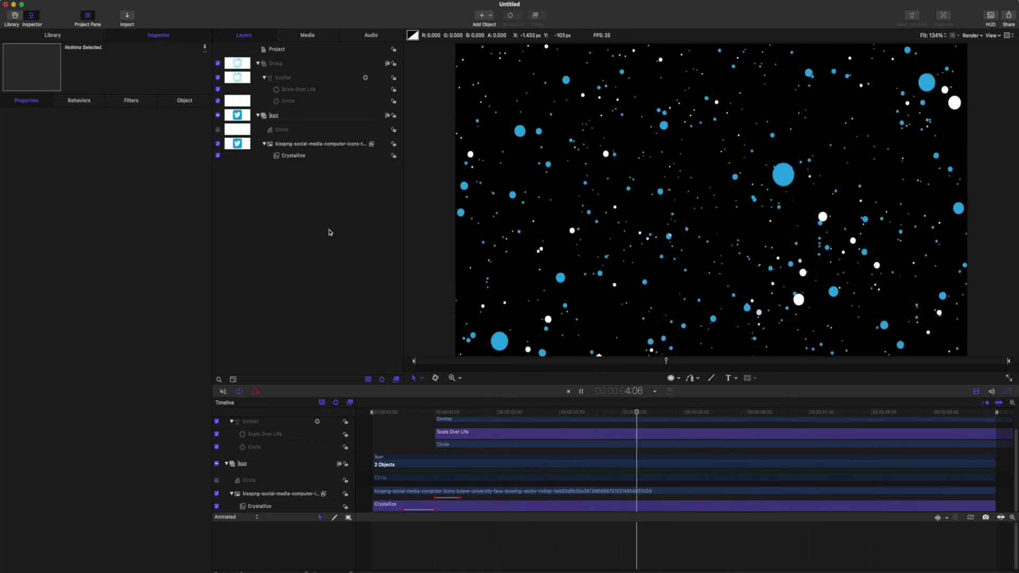
Step: Stop playback, collapse the Group and Ikon layers, and select both of them
{"action": "key", "text": "space"}
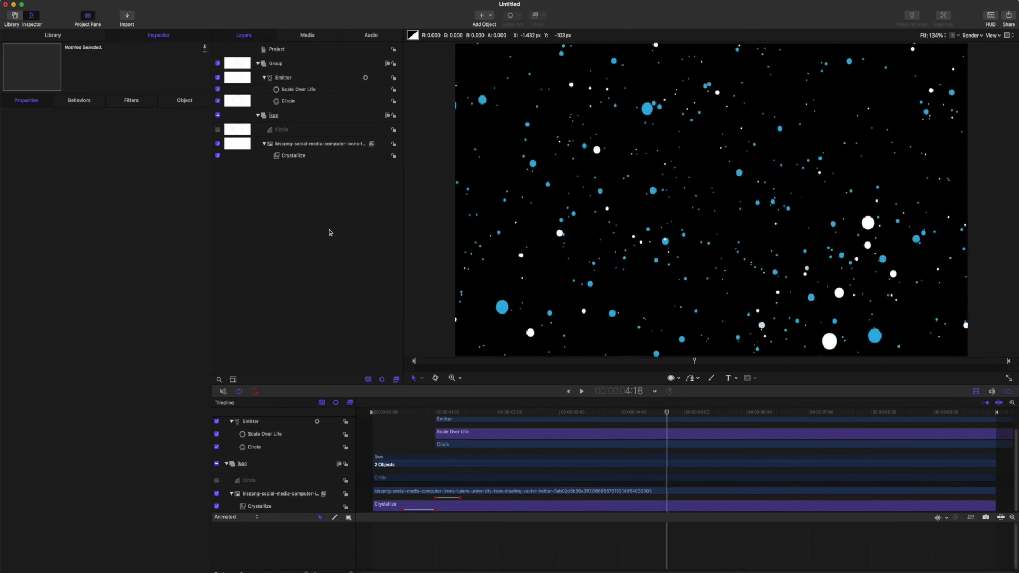
{"action": "left_click", "coordinate": [258, 63]}
{"action": "left_click", "coordinate": [258, 78]}
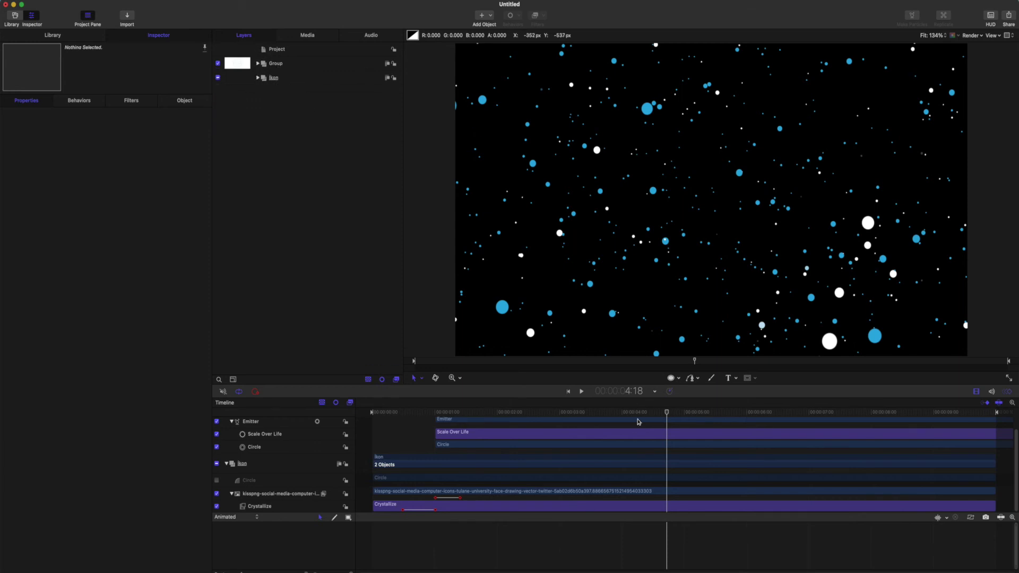
{"action": "mouse_move", "coordinate": [667, 417]}
{"action": "left_mouse_down"}
{"action": "mouse_move", "coordinate": [537, 414]}
{"action": "mouse_move", "coordinate": [548, 414]}
{"action": "left_mouse_up"}
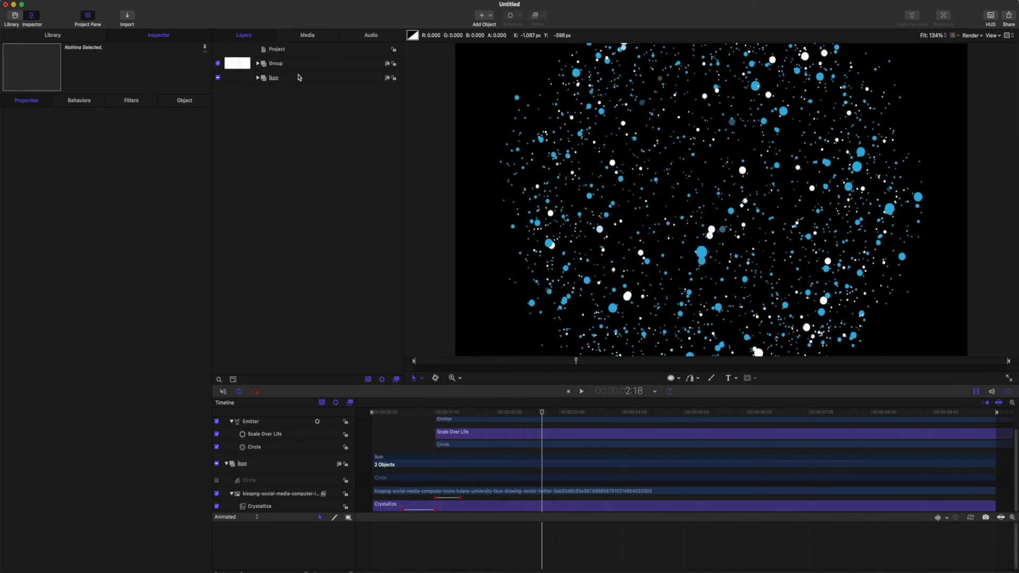
{"action": "left_click_drag", "start_coordinate": [316, 99], "coordinate": [300, 64]}
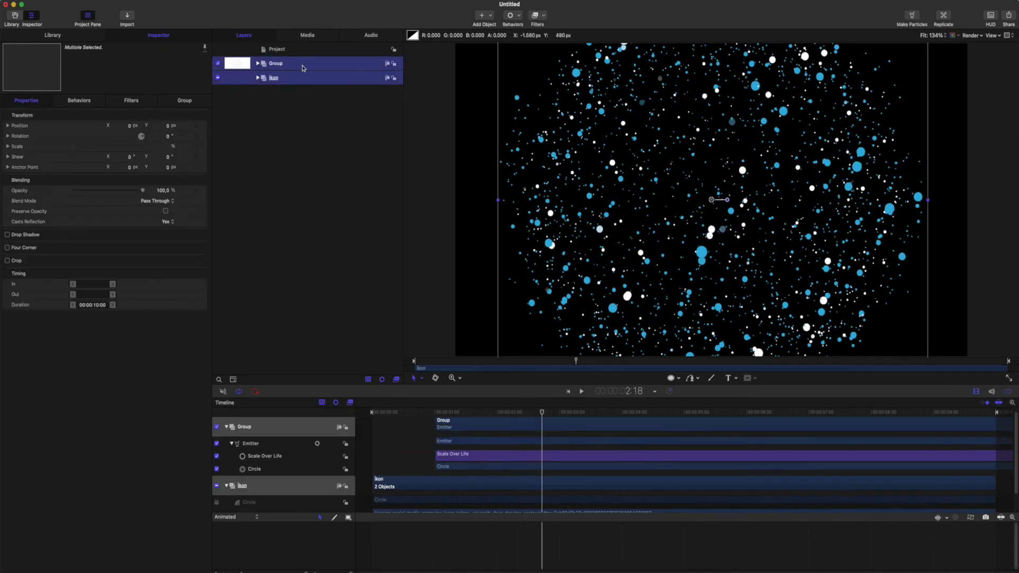
Step: Wrap Group and Ikon in a new parent Group, collapse it, and make a Clone Layer of it
{"action": "right_click", "coordinate": [303, 66]}
{"action": "left_click", "coordinate": [342, 124]}
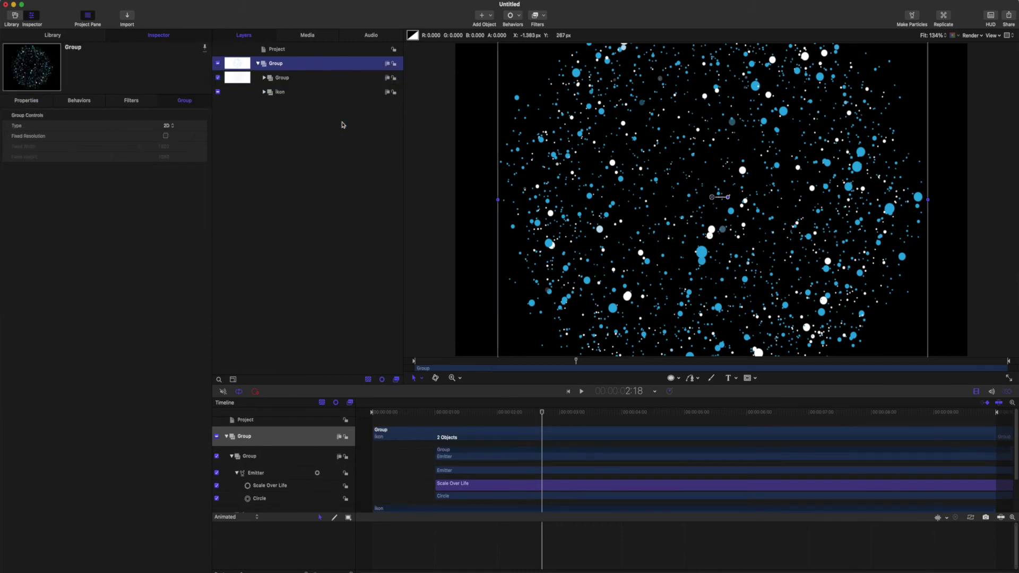
{"action": "left_click", "coordinate": [258, 63]}
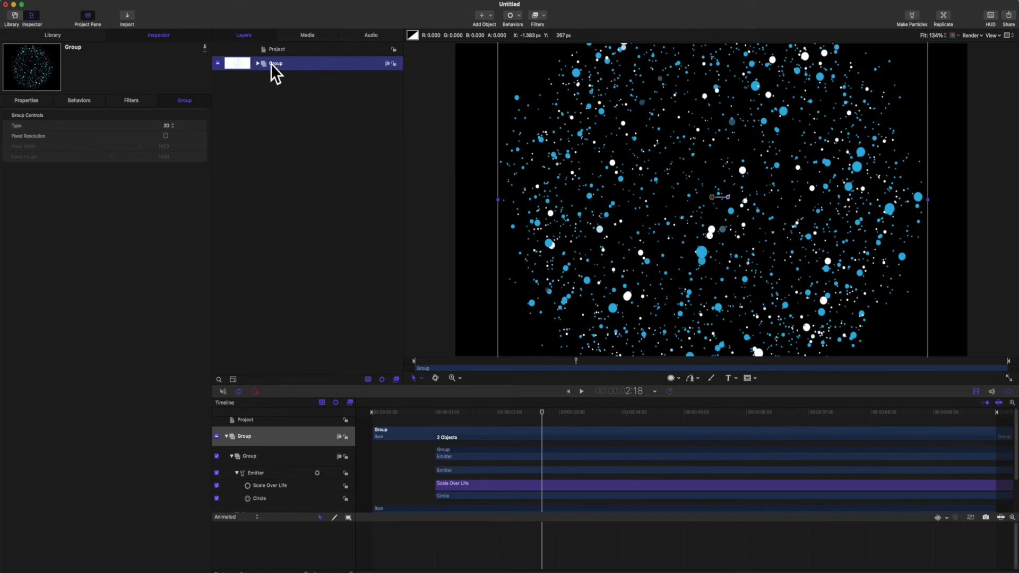
{"action": "right_click", "coordinate": [340, 67]}
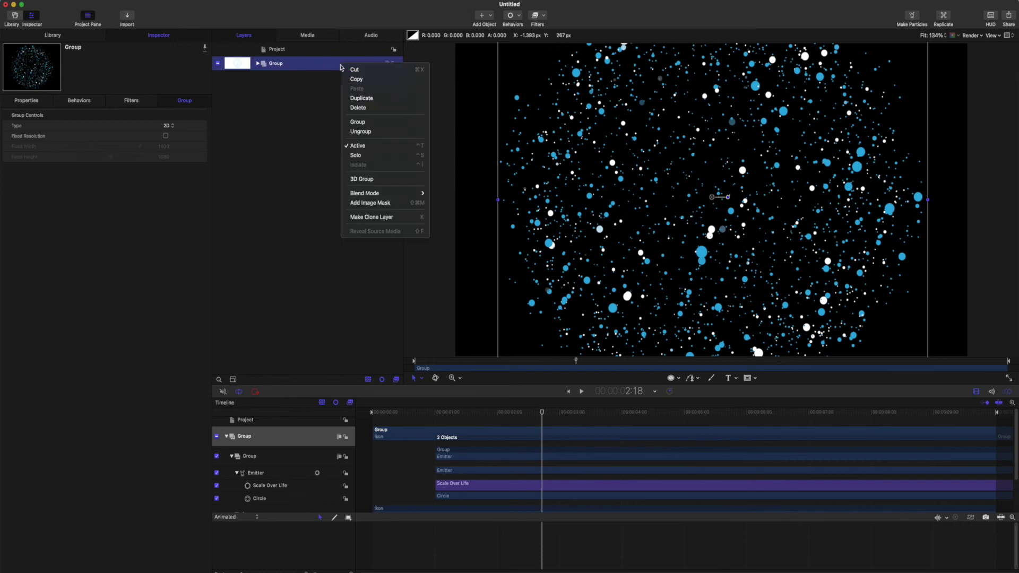
{"action": "left_click", "coordinate": [384, 218]}
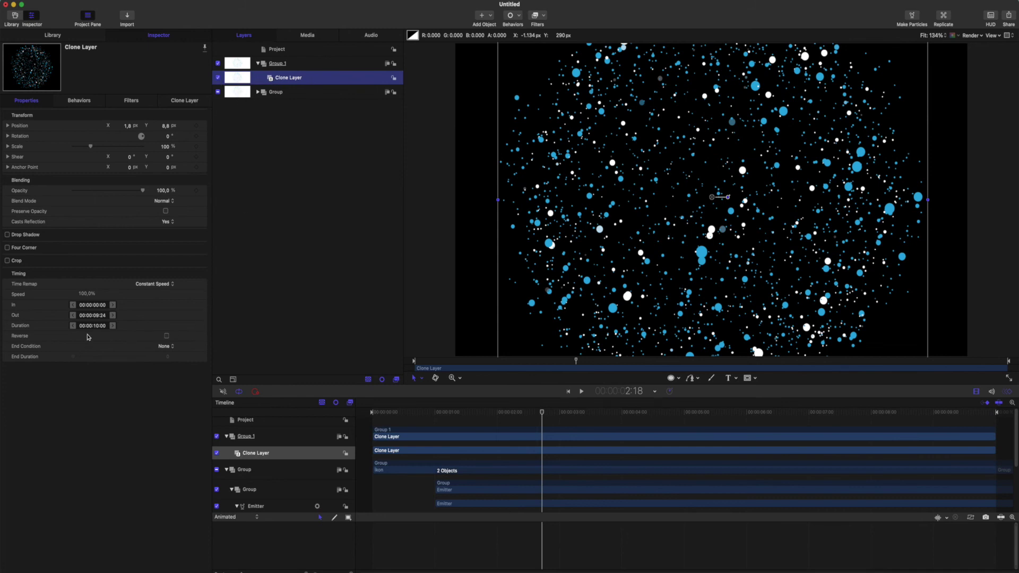
Step: Enable Reverse in the clone's Timing settings, hide the original Group, and scrub to preview
{"action": "left_click", "coordinate": [194, 274]}
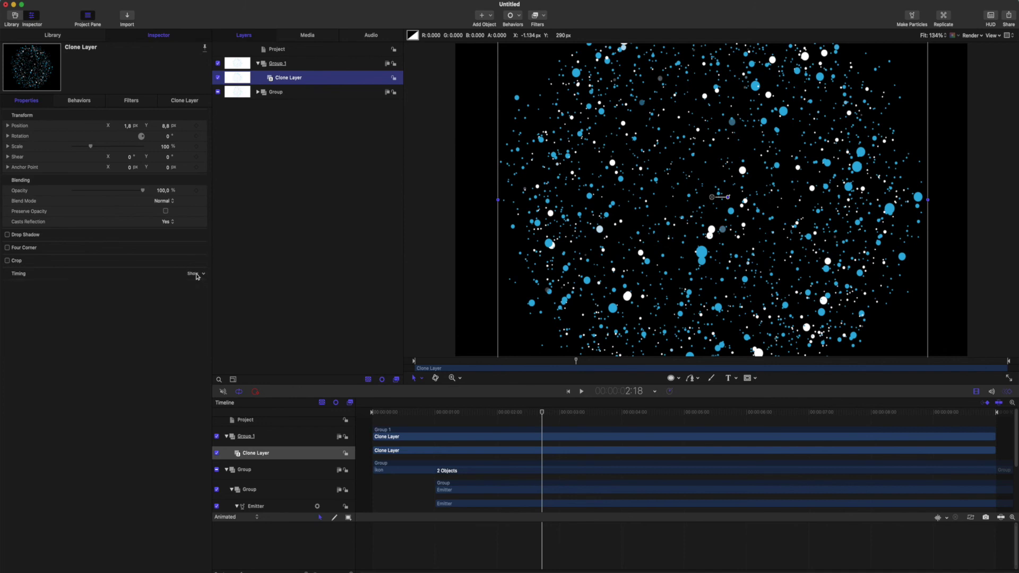
{"action": "left_click", "coordinate": [195, 275]}
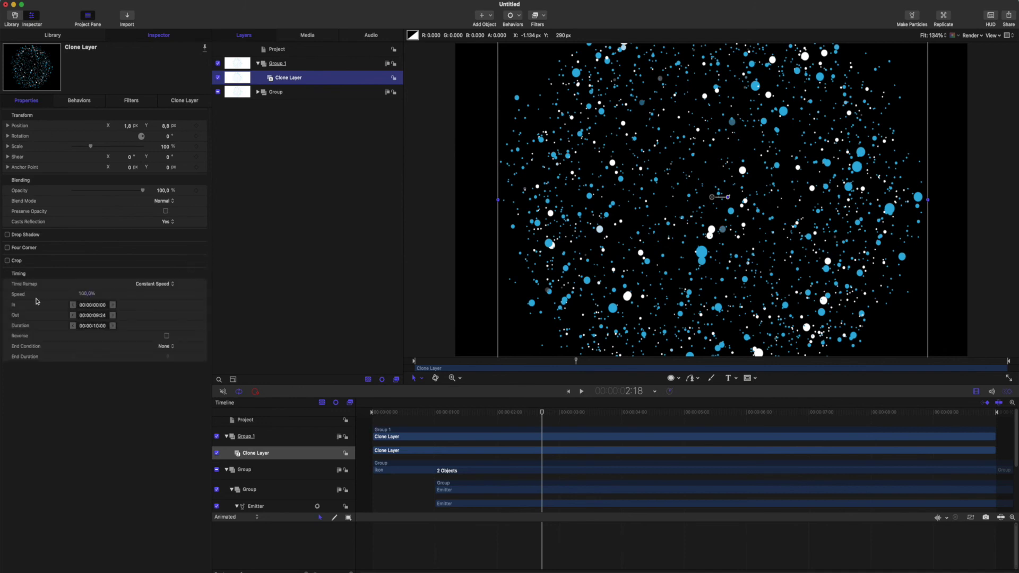
{"action": "left_click", "coordinate": [166, 336]}
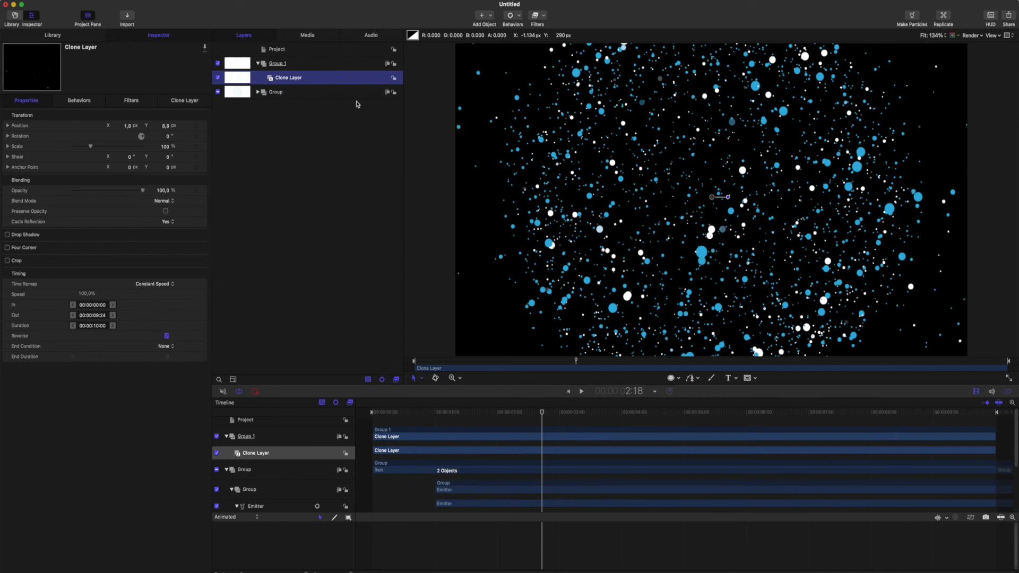
{"action": "left_click", "coordinate": [217, 92]}
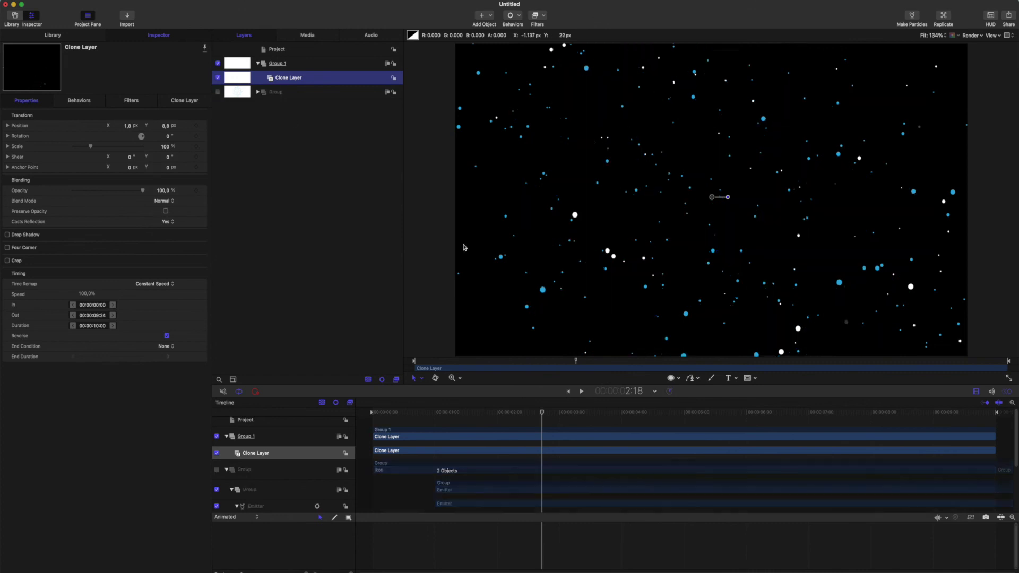
{"action": "mouse_move", "coordinate": [542, 416]}
{"action": "left_mouse_down"}
{"action": "mouse_move", "coordinate": [385, 422]}
{"action": "mouse_move", "coordinate": [1011, 434]}
{"action": "left_mouse_up"}
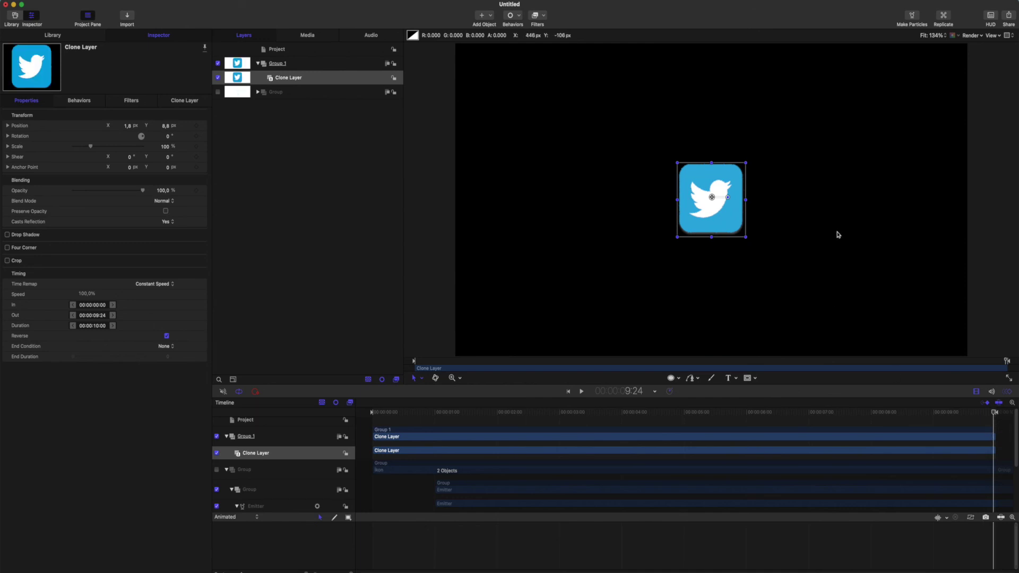